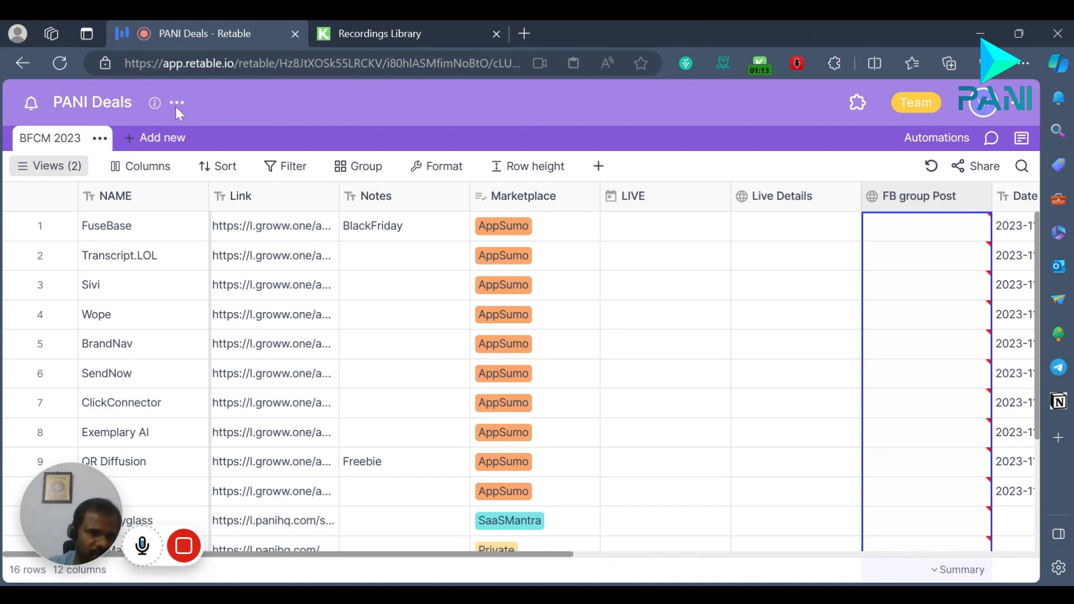
Step: Review the options for adding a table and the view types available for the BFCM 2023 table
click(150, 143)
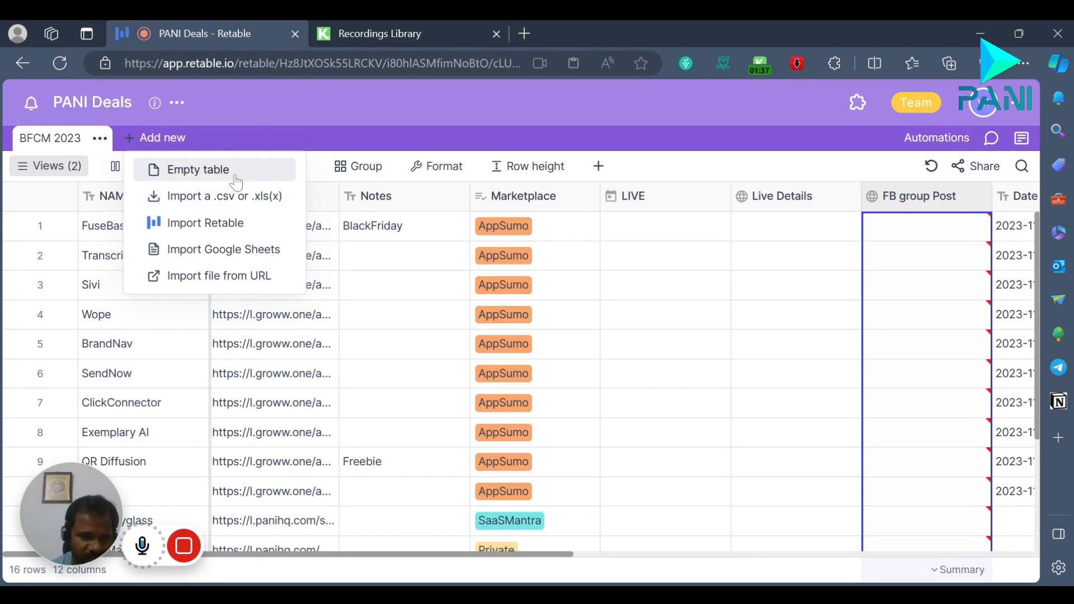
click(238, 122)
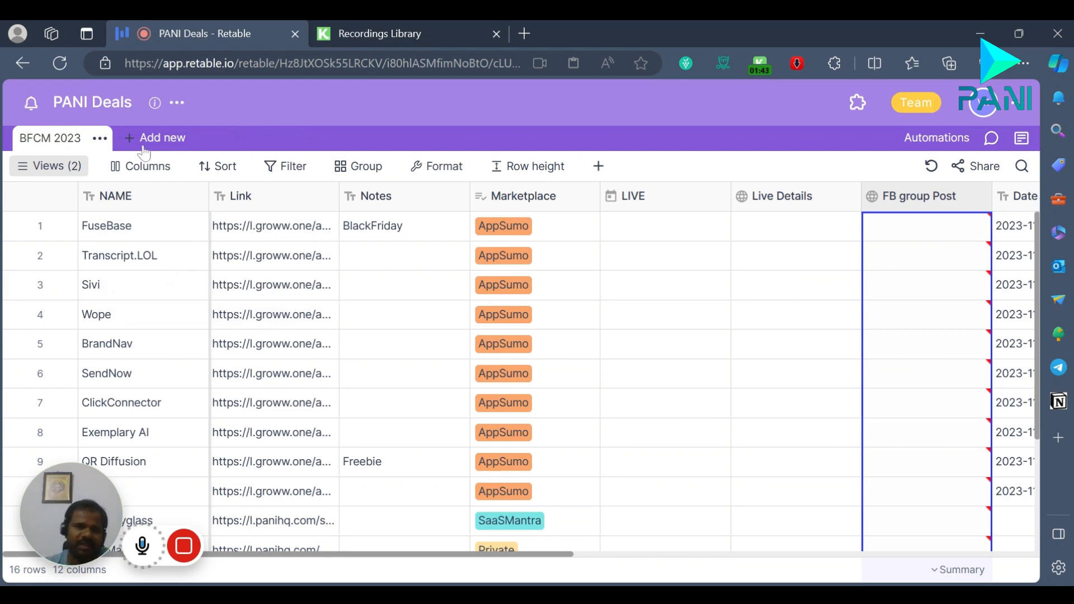
click(58, 173)
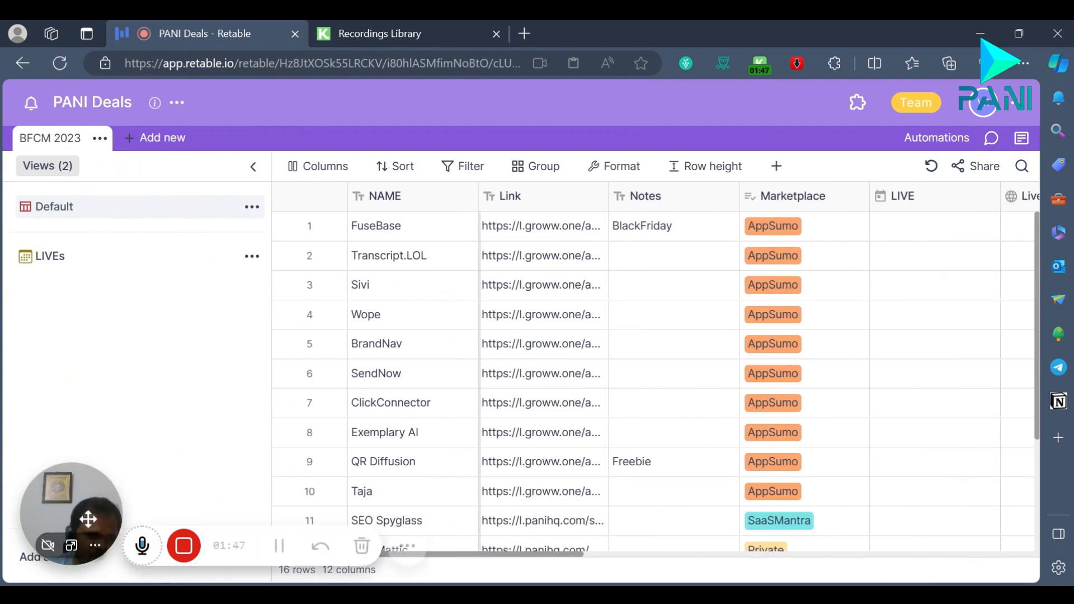
drag(79, 510, 433, 536)
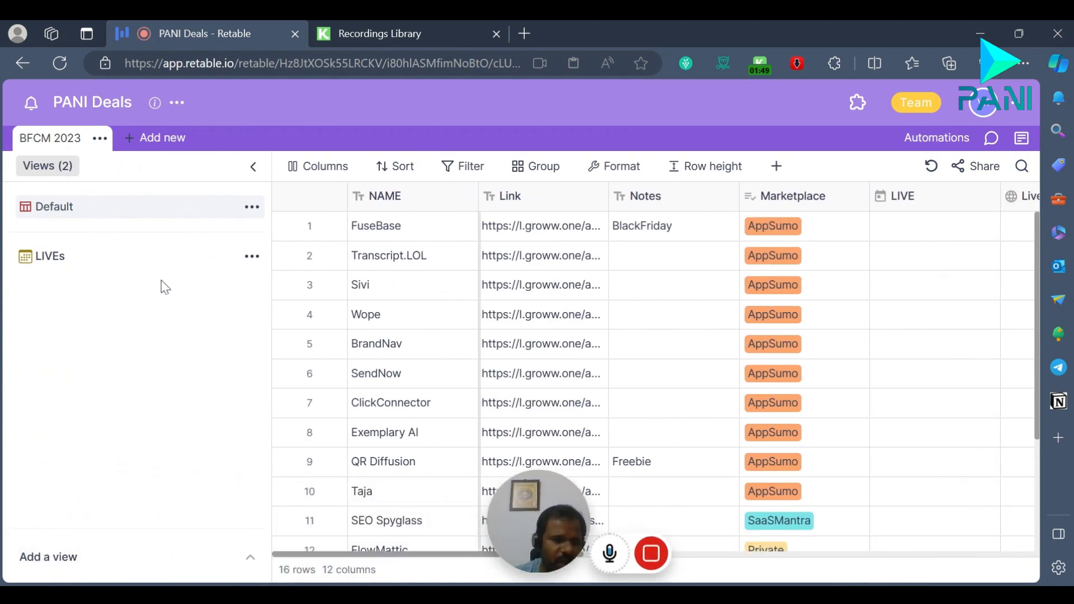
click(244, 555)
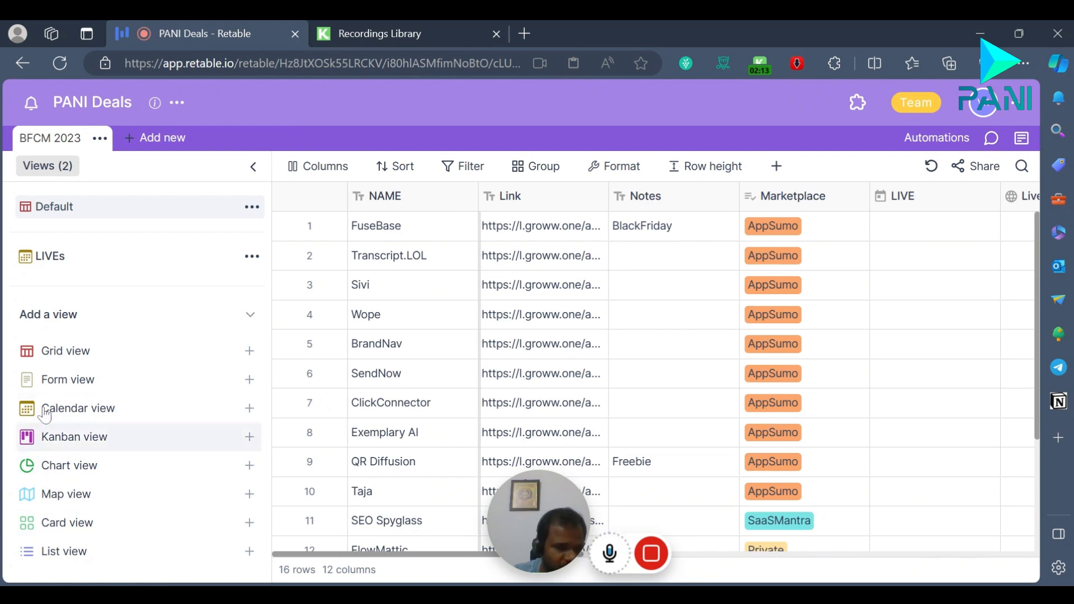
click(247, 316)
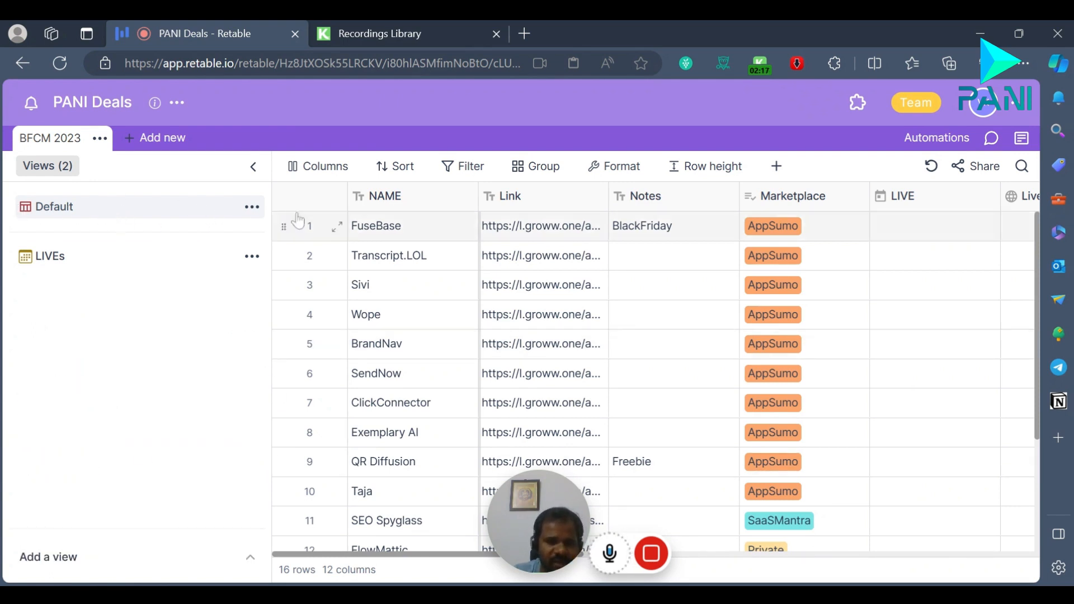
click(254, 171)
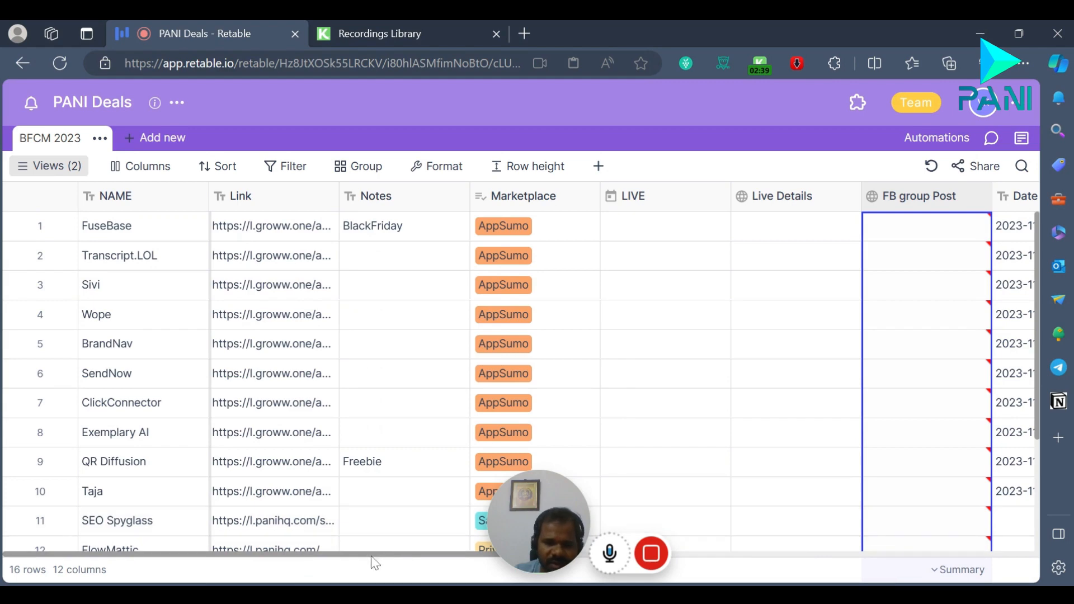
Step: Add a new text column at the end of the BFCM 2023 table and list the available column types
drag(371, 559, 850, 556)
click(836, 198)
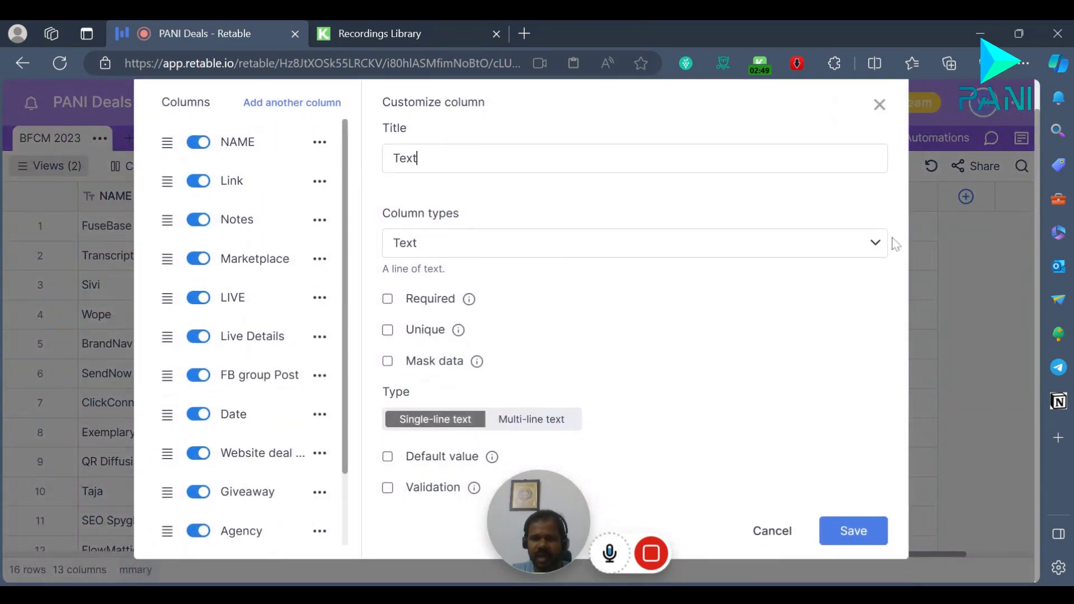
click(875, 244)
drag(544, 509, 79, 516)
click(856, 239)
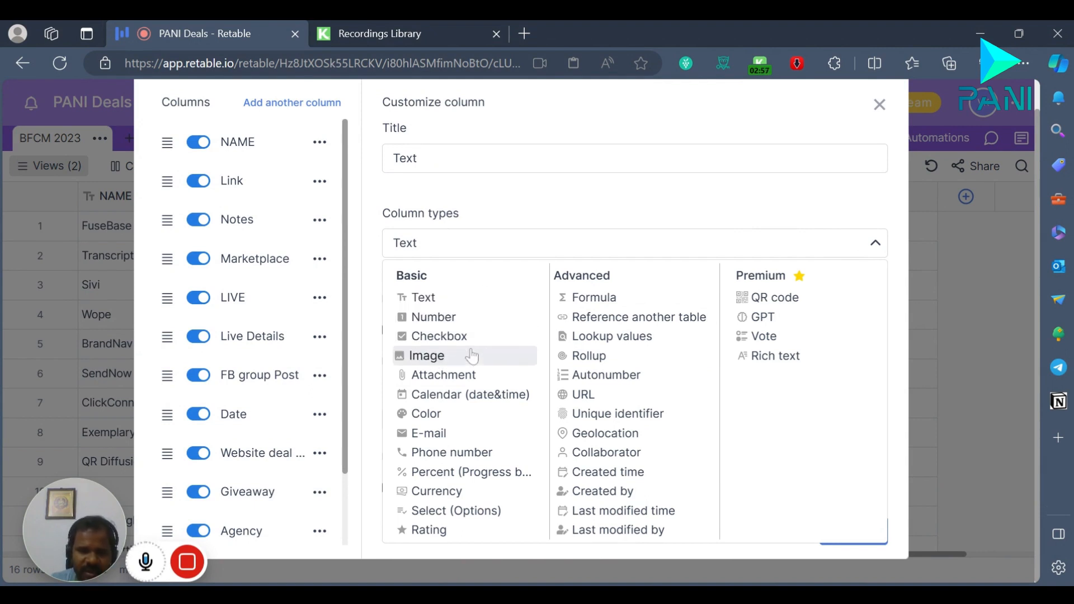
Step: Try the Select (Options) type on the new column, review the basic, advanced and premium types, and close the settings without saving
click(458, 516)
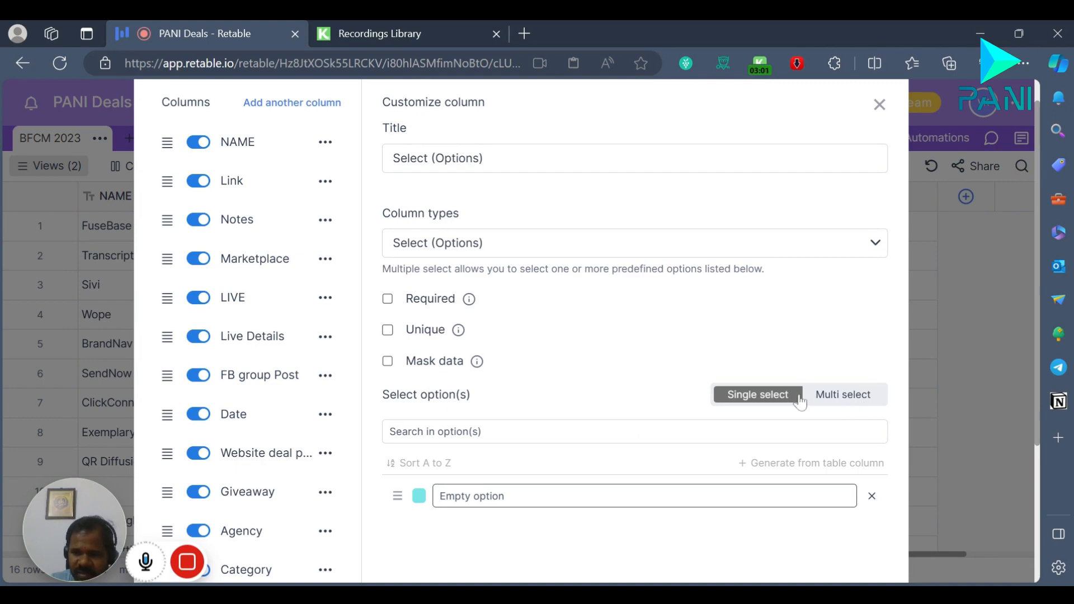
scroll(783, 392, down, 2)
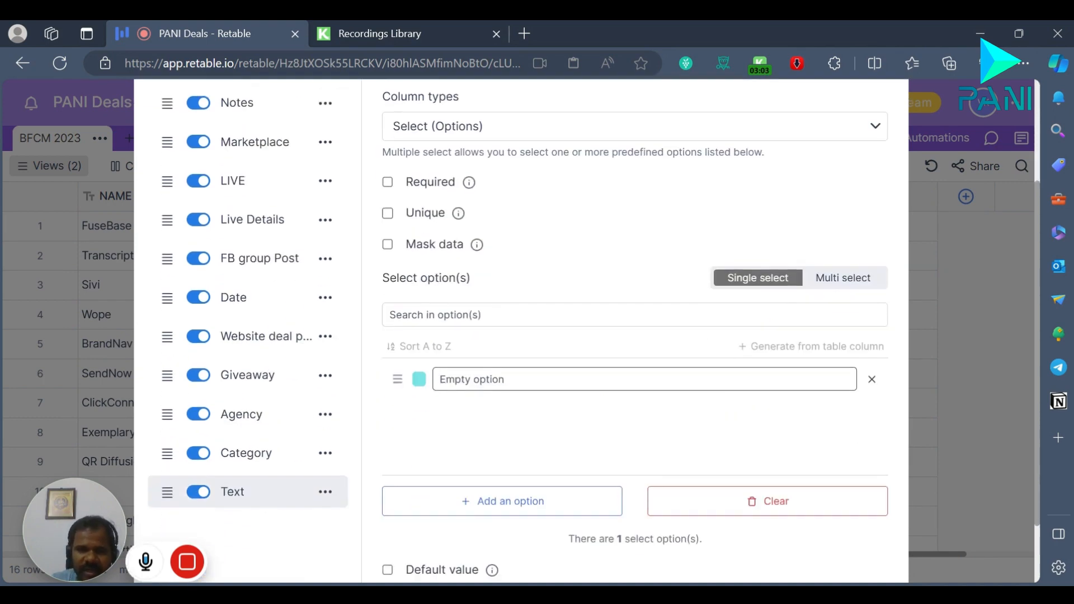
scroll(554, 438, up, 3)
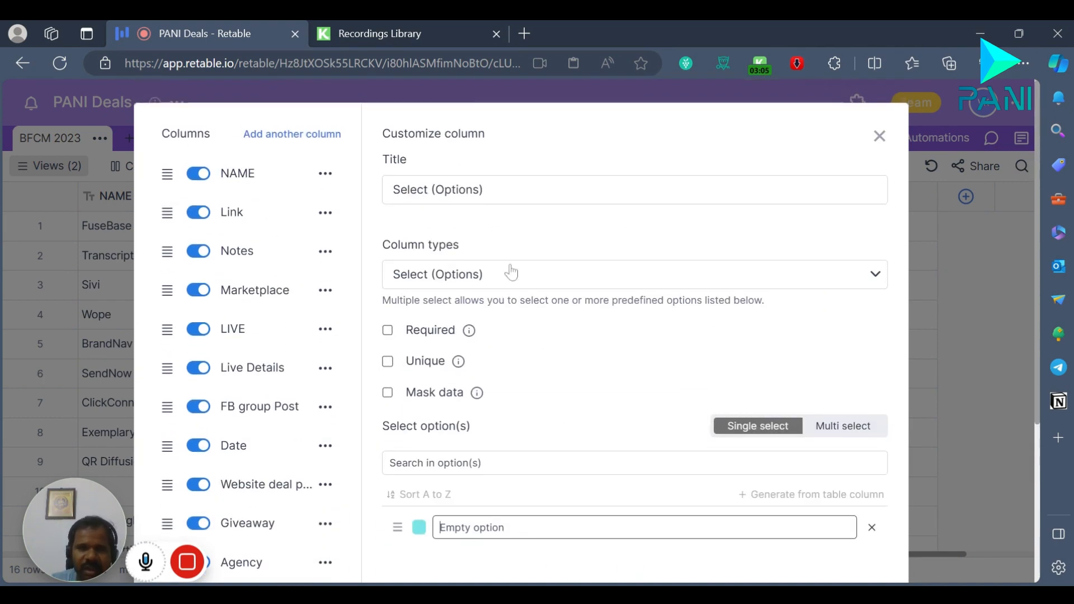
click(755, 275)
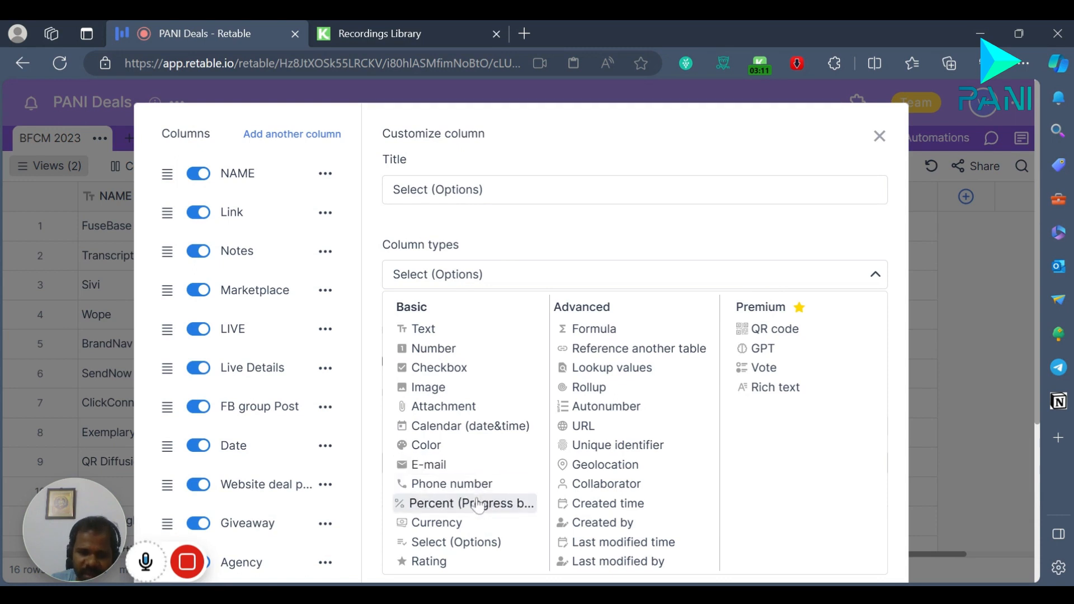
scroll(493, 506, down, 1)
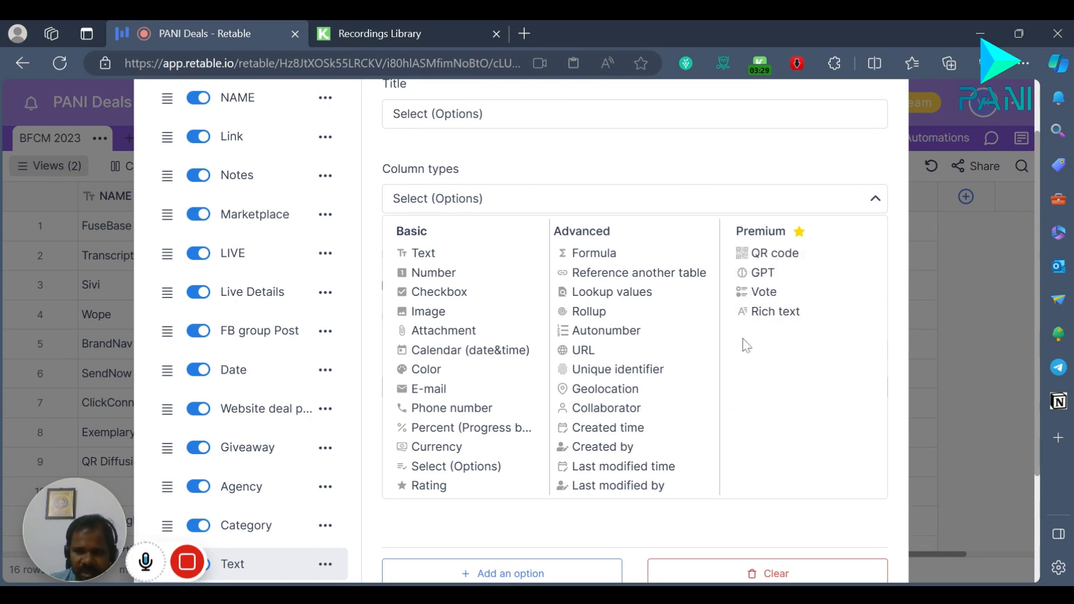
scroll(551, 472, down, 3)
scroll(759, 289, up, 4)
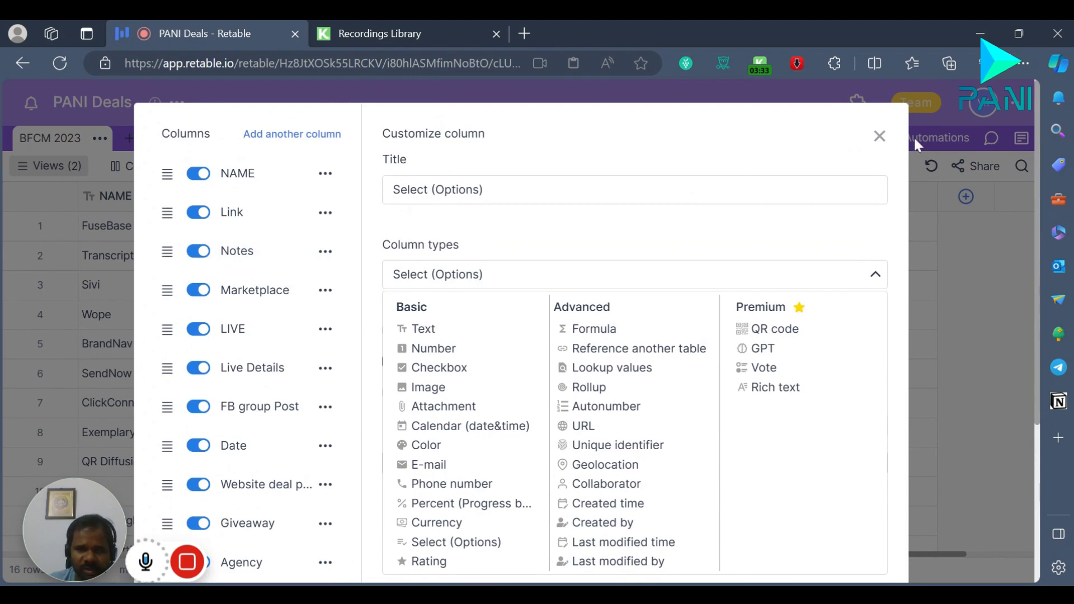
click(879, 136)
click(511, 357)
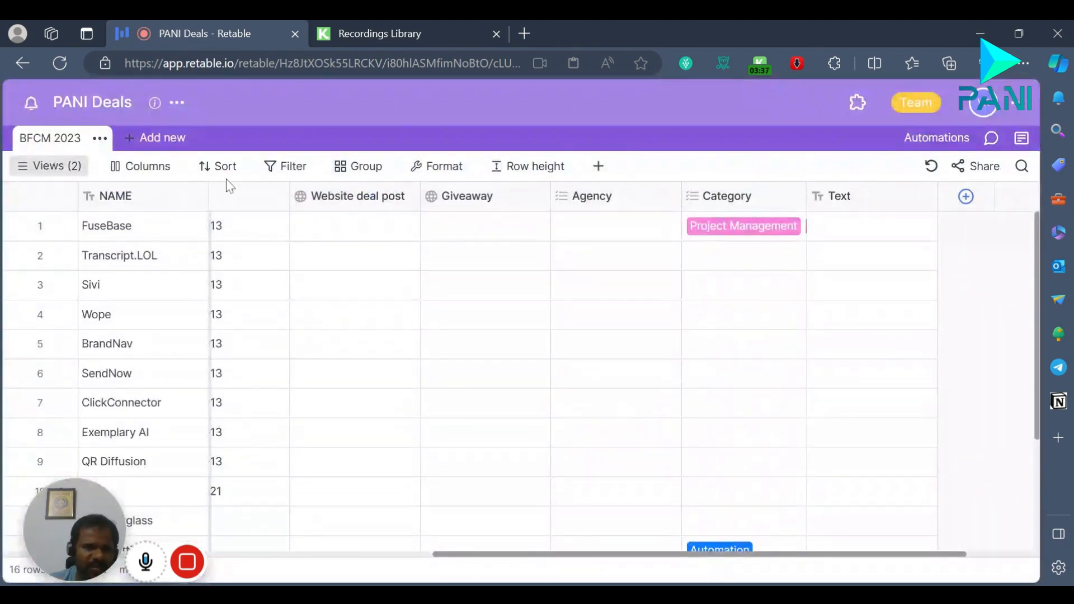
Step: Open the LIVEs calendar view and collapse the list of views to see the full month
click(56, 175)
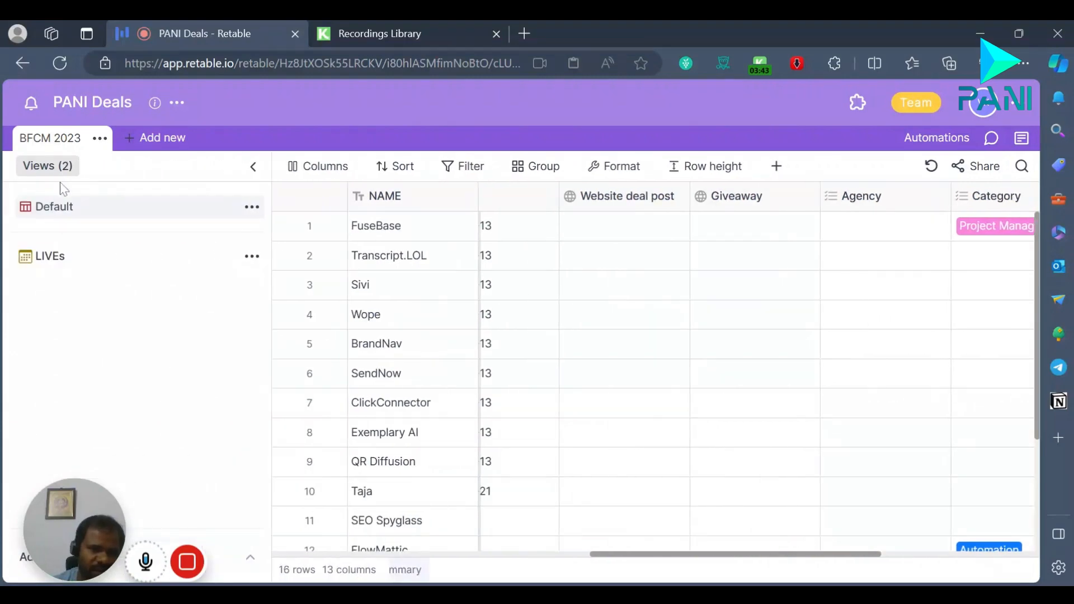
click(253, 167)
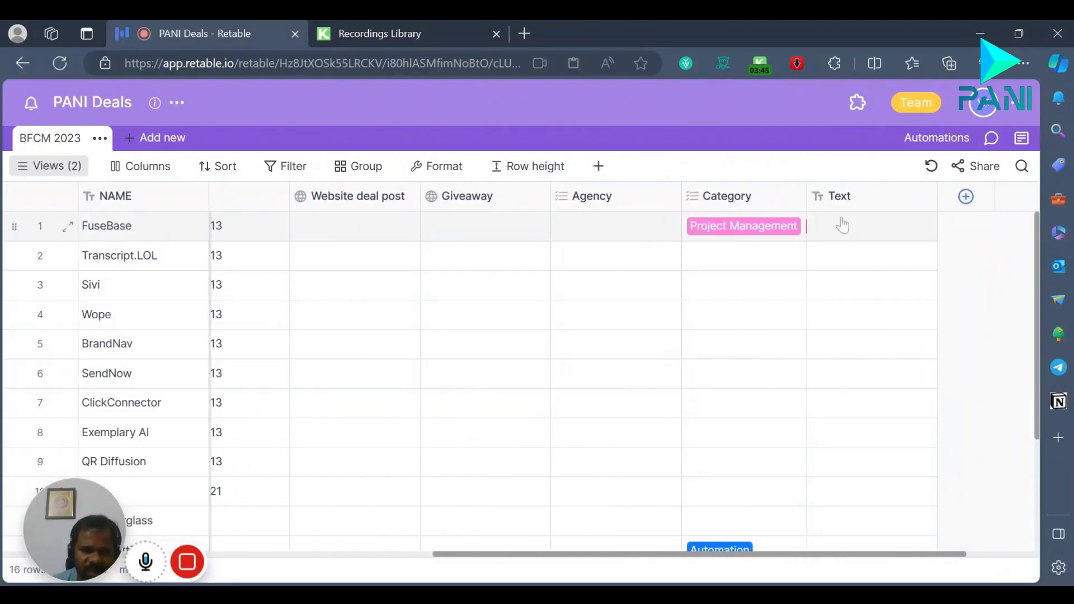
click(54, 170)
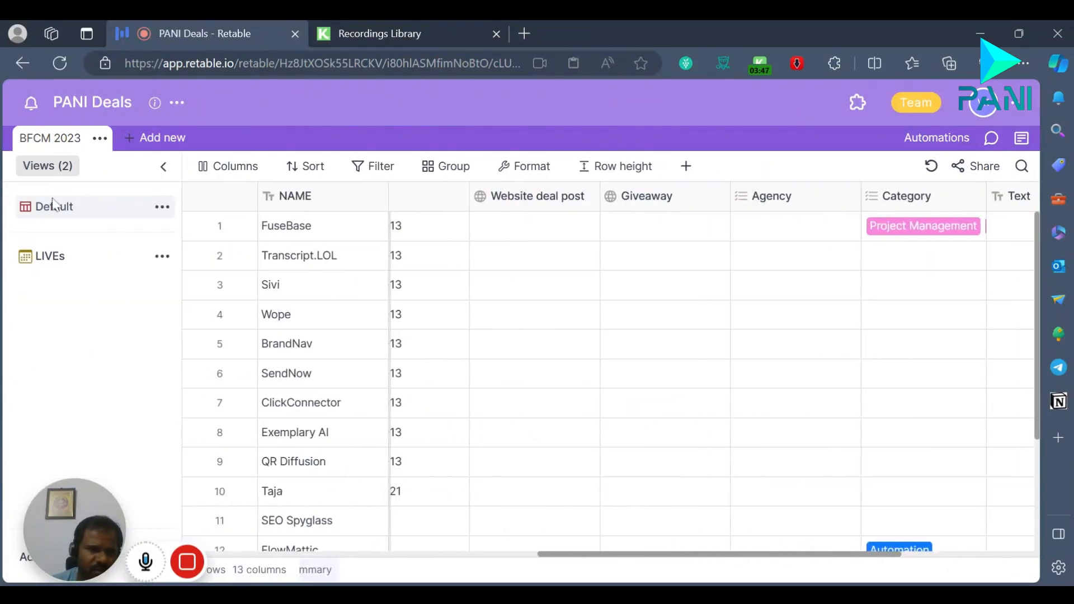
click(77, 256)
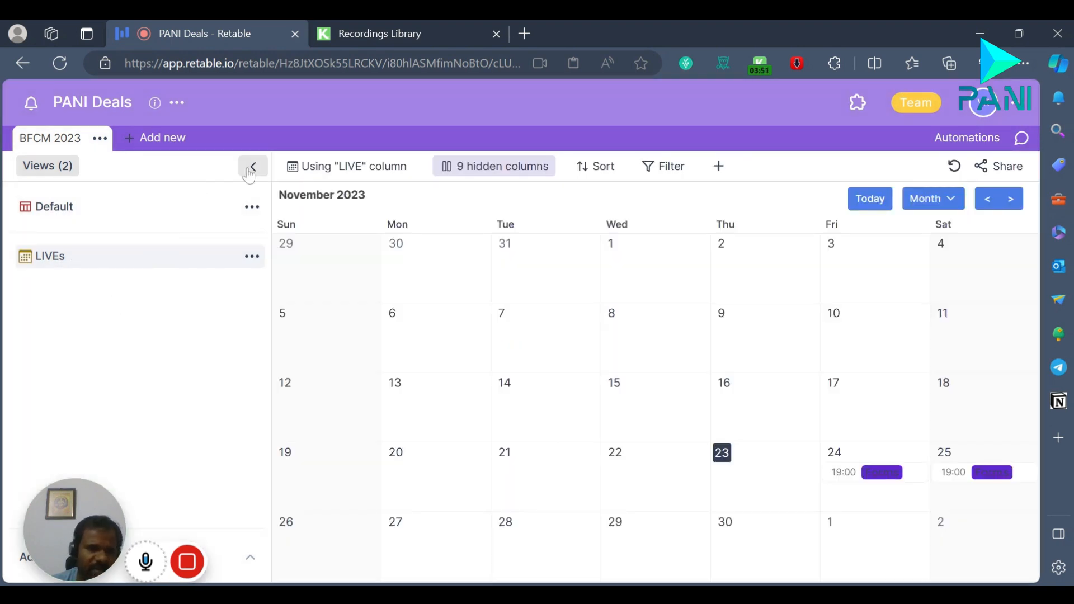
click(252, 168)
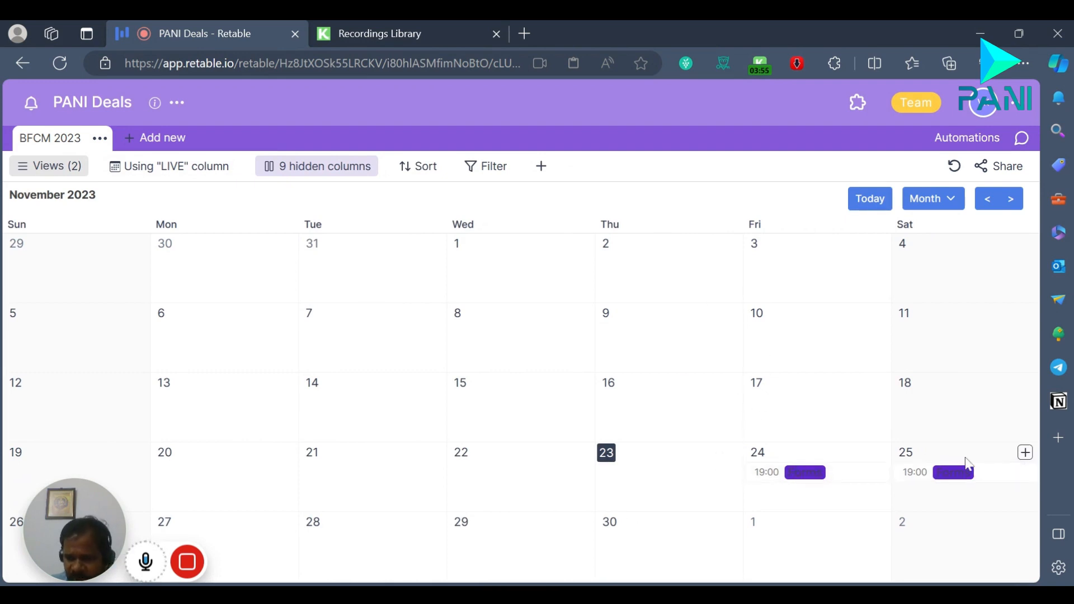
Step: Review the LIVEs view's management options and its calendar column settings, keeping LIVE as the date column
click(81, 173)
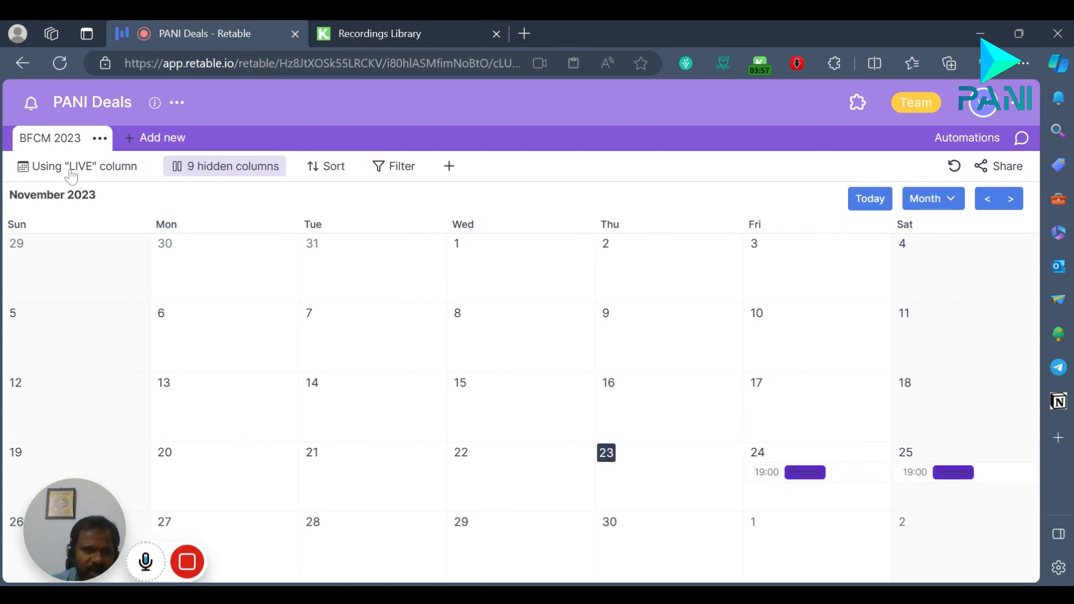
click(258, 259)
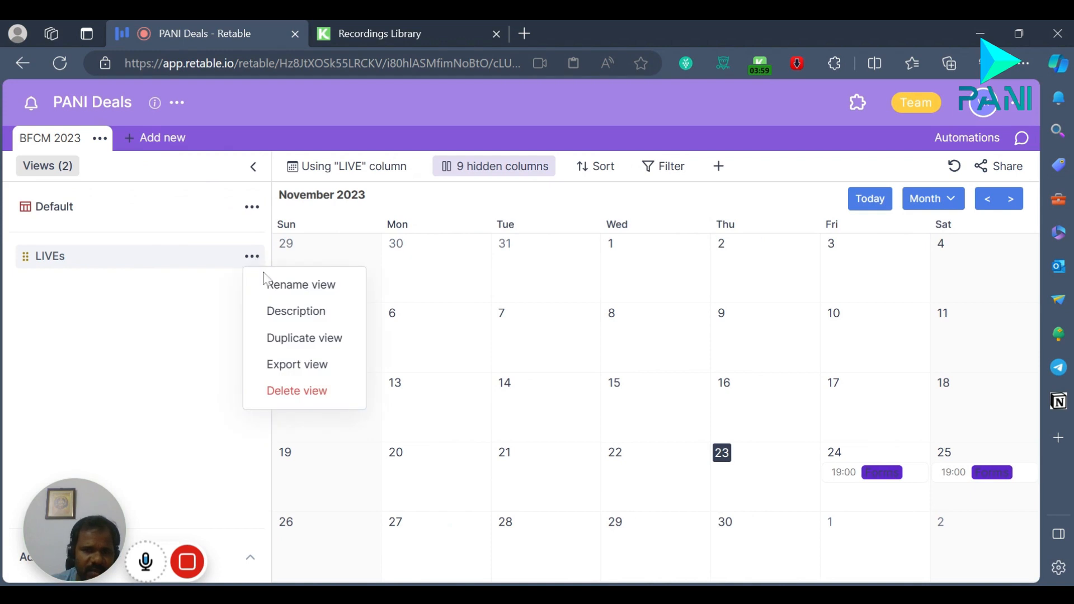
click(175, 271)
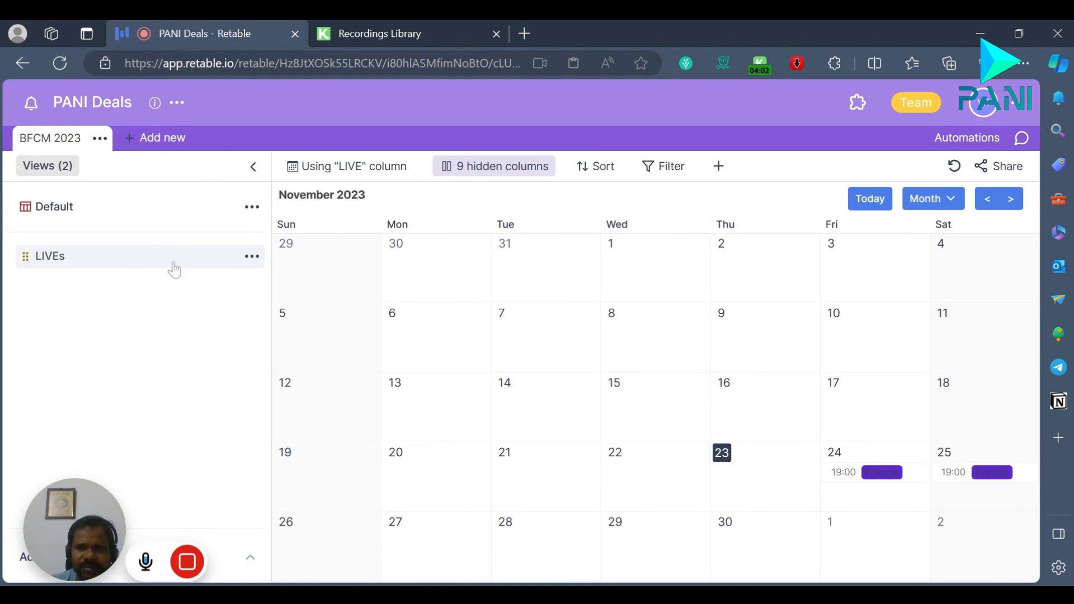
click(362, 172)
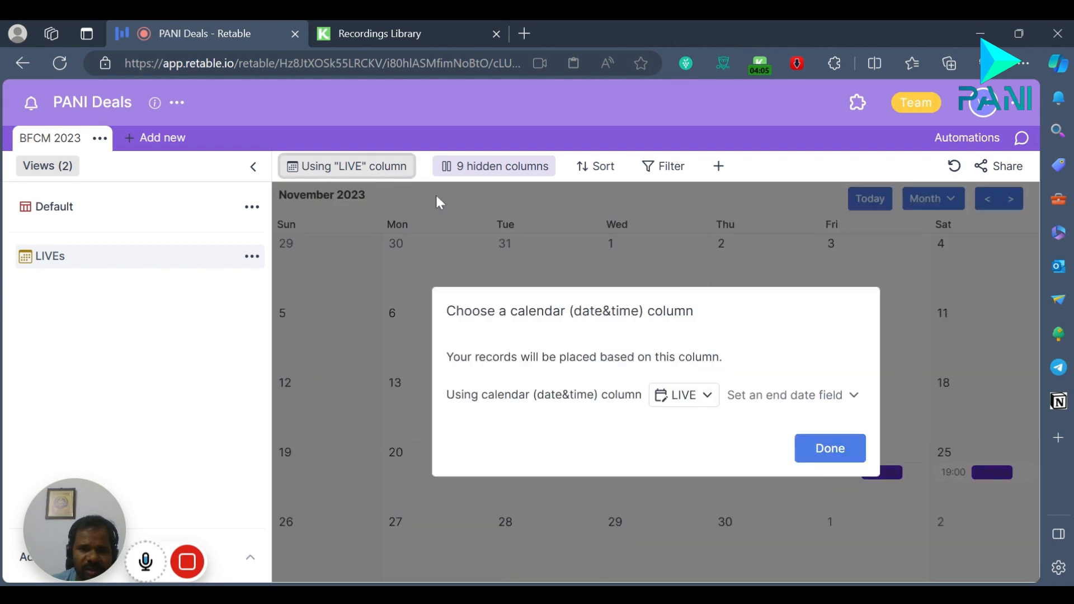
click(711, 398)
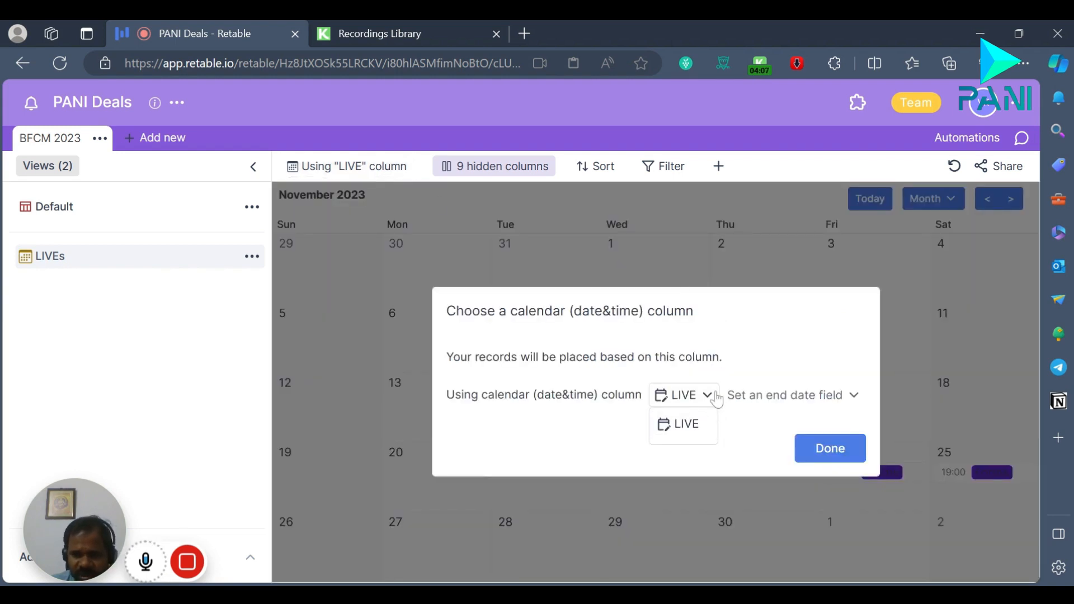
click(829, 403)
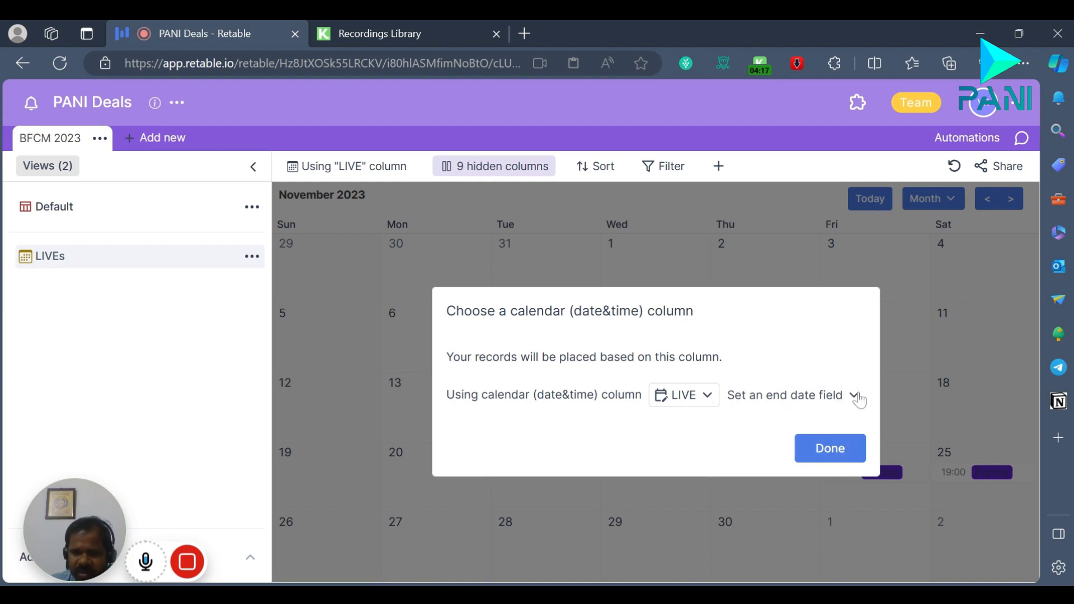
click(820, 441)
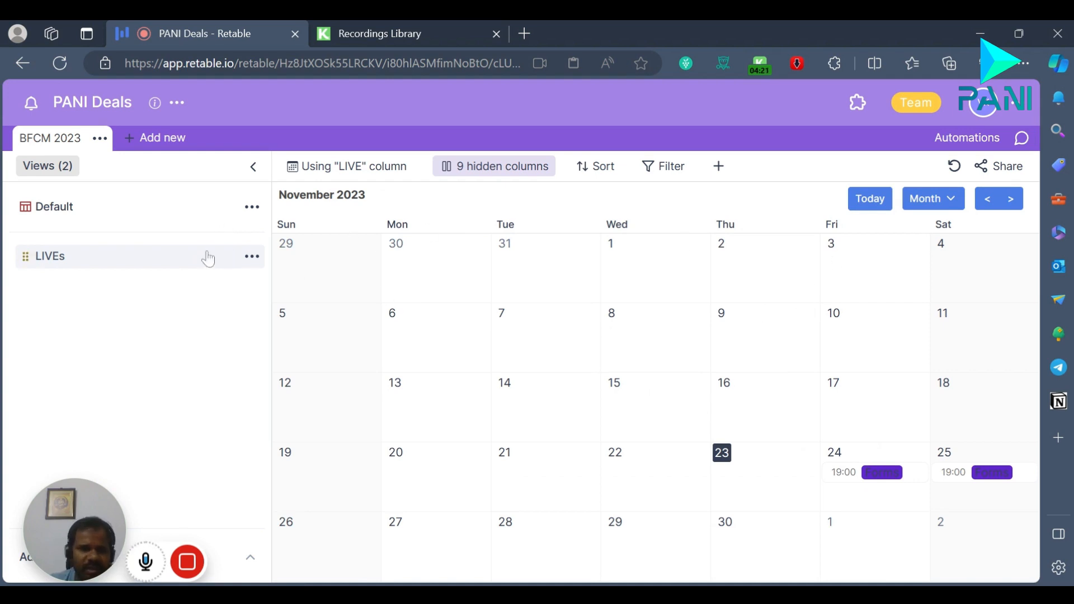
Step: Add a Card view to the BFCM 2023 table
drag(74, 552, 671, 550)
click(252, 558)
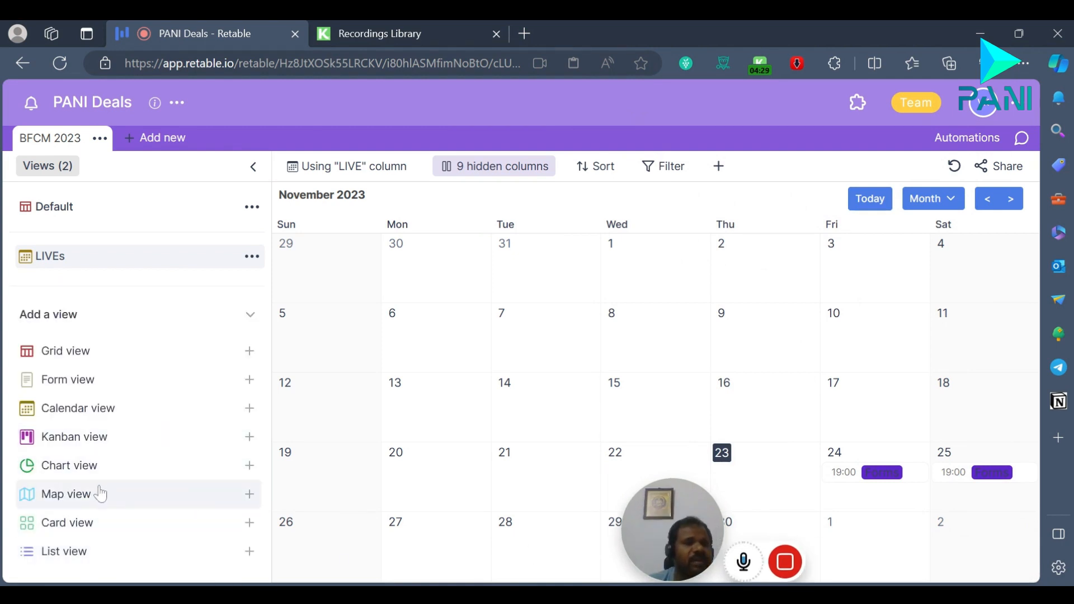
click(76, 525)
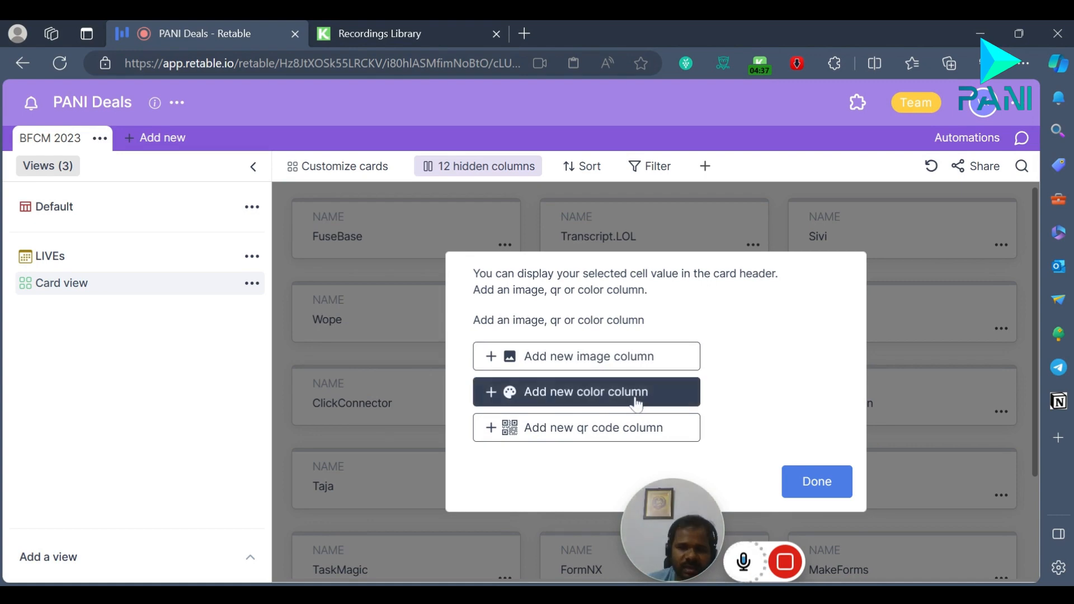
Step: Add a new color column for the card headers with its default settings and browse the cards at full width
click(565, 392)
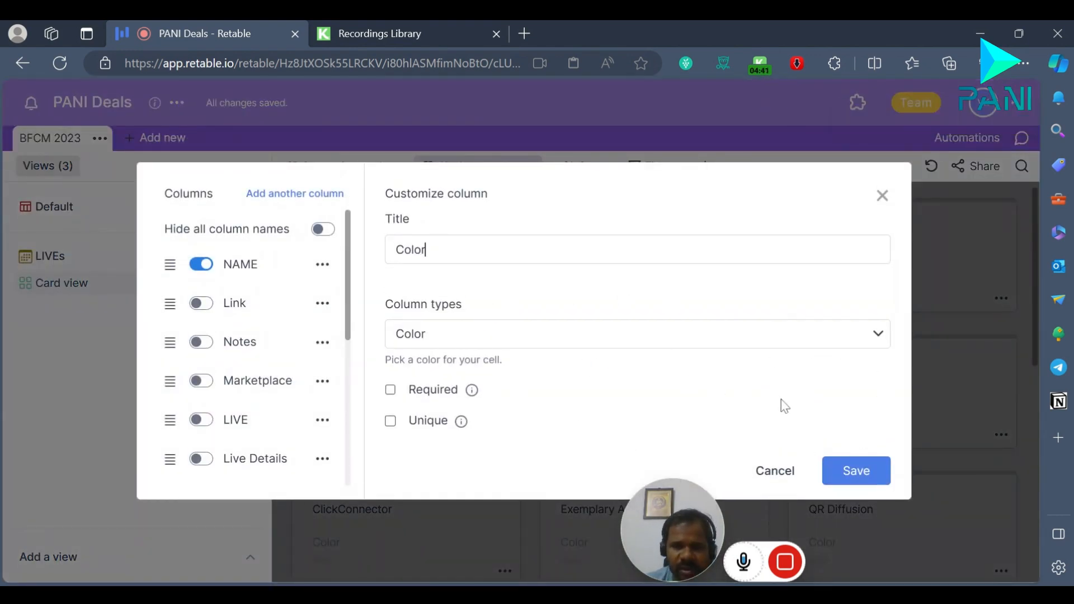
click(772, 470)
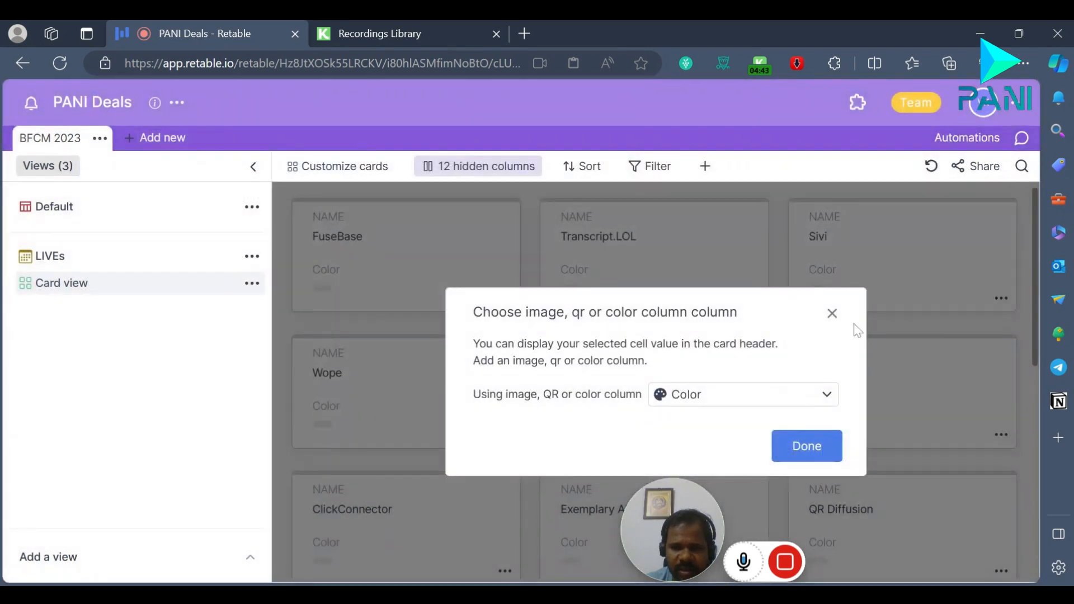
click(832, 314)
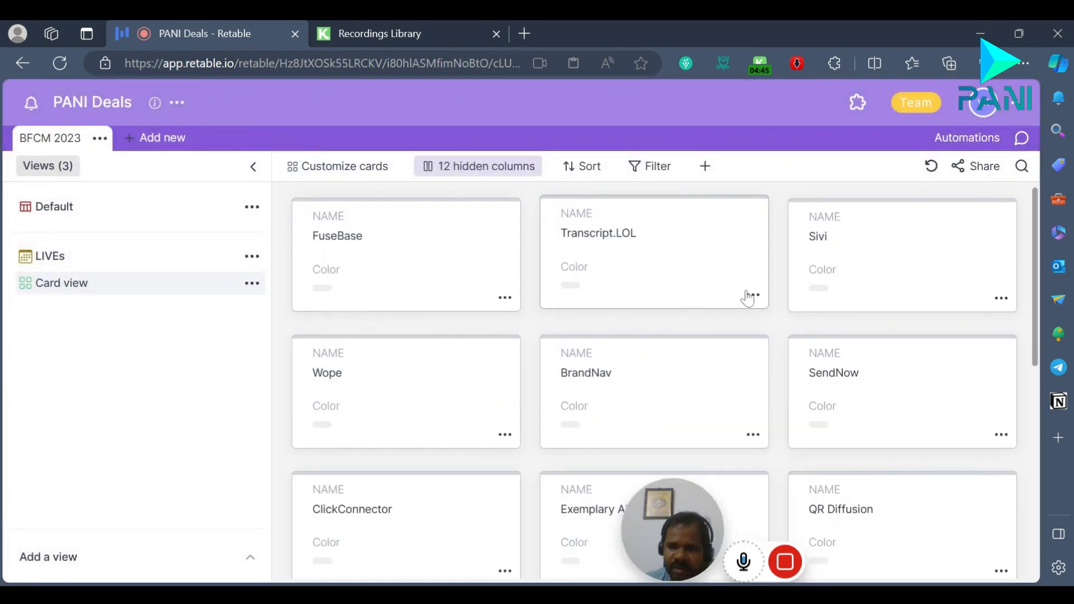
click(253, 167)
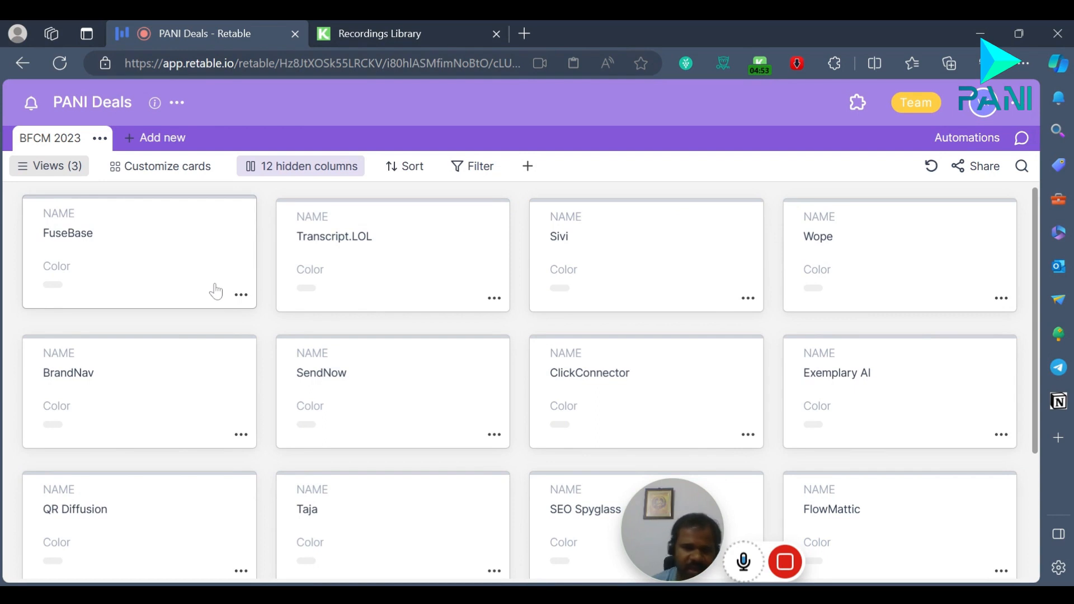
scroll(593, 325, down, 3)
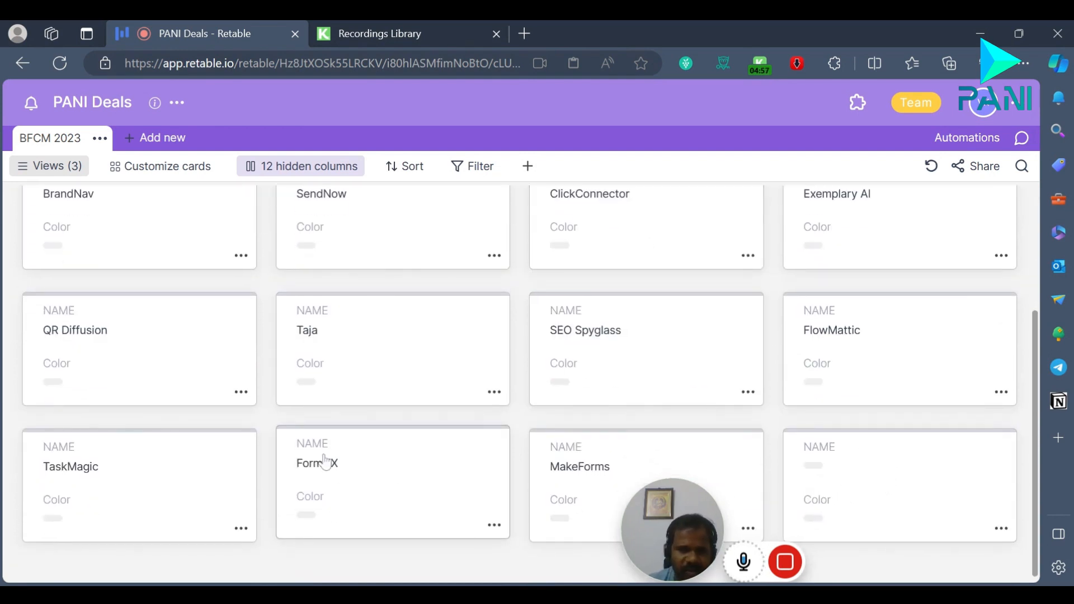
Step: Try showing the Link column on the cards, hide it again, and show the Marketplace column instead
scroll(324, 462, up, 3)
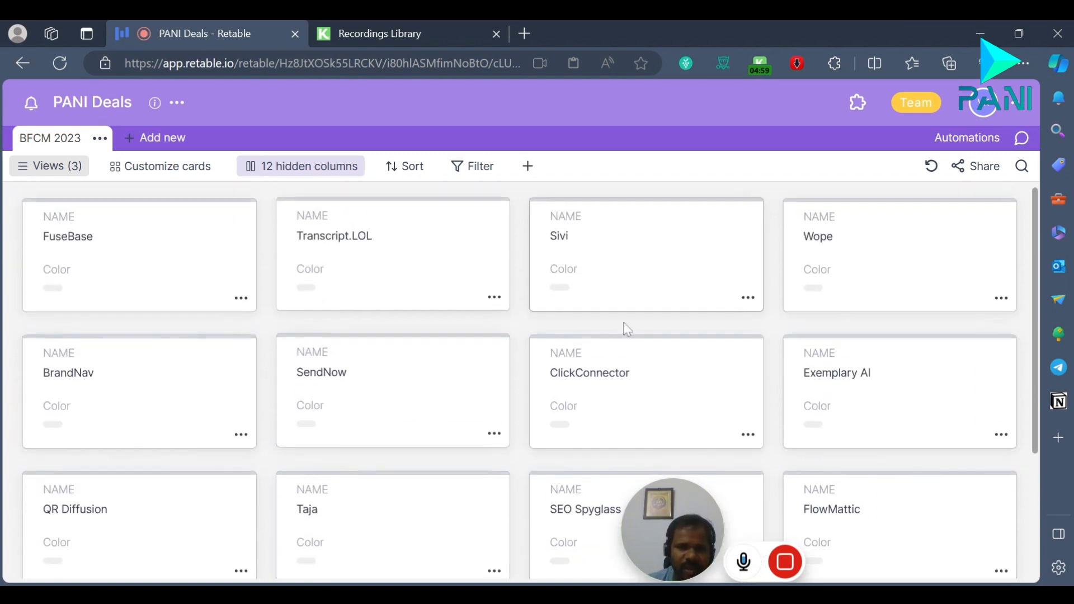
click(352, 170)
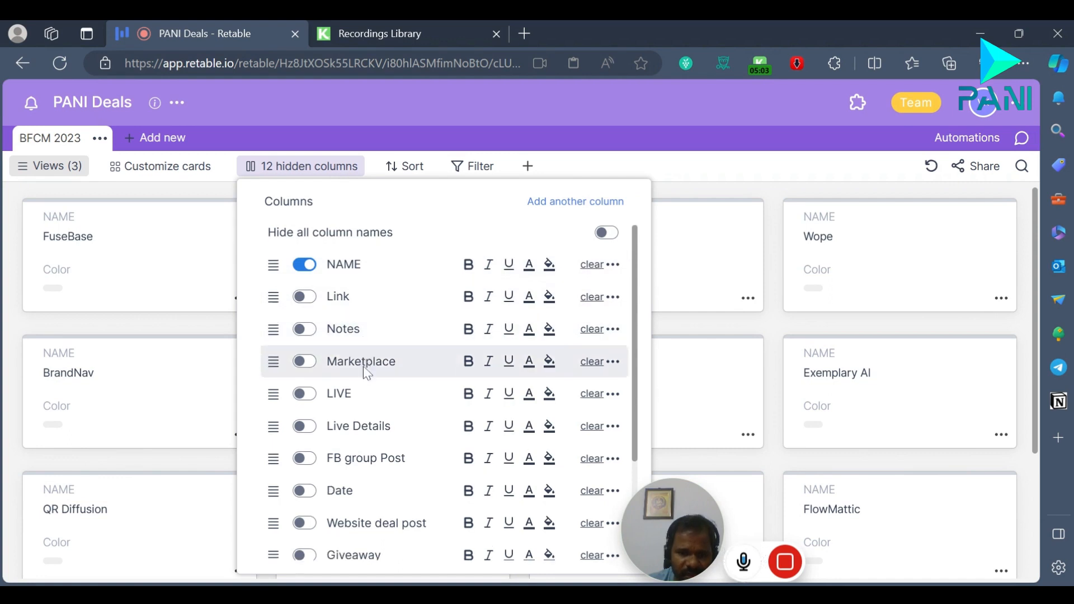
click(305, 302)
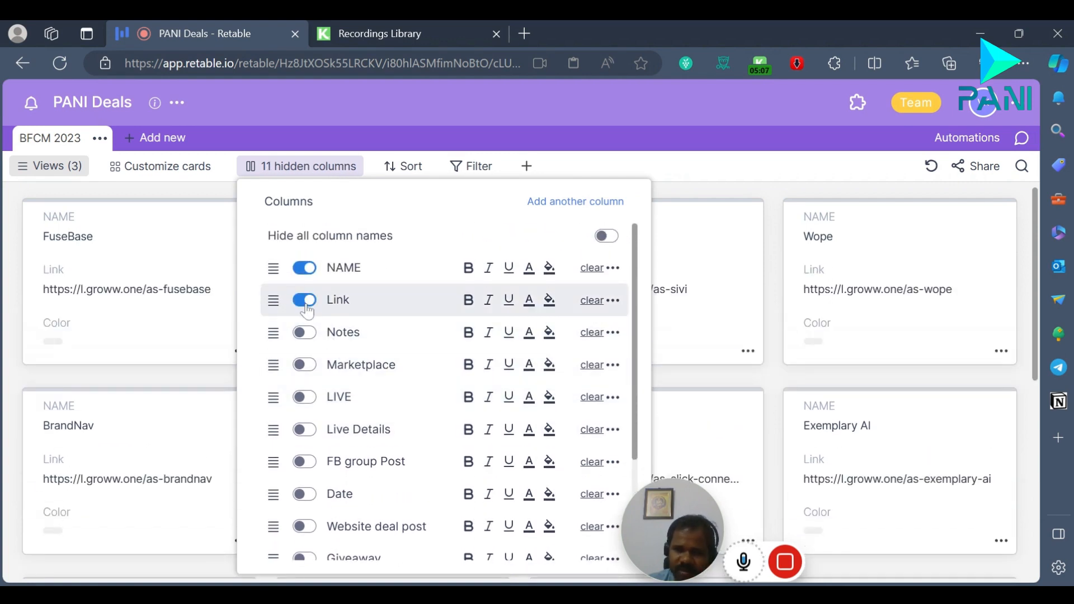
click(305, 302)
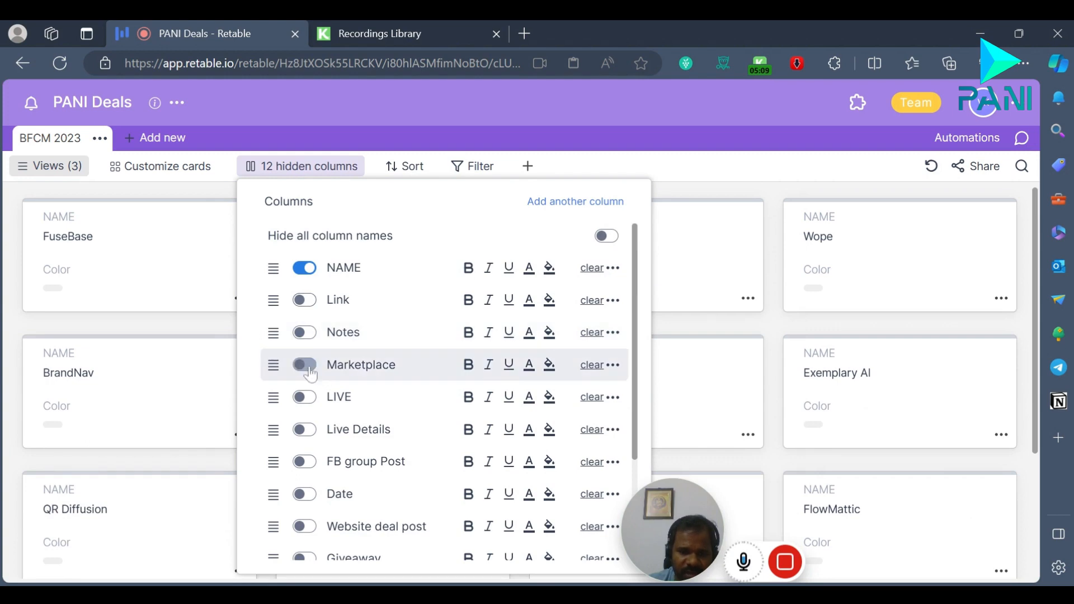
click(309, 370)
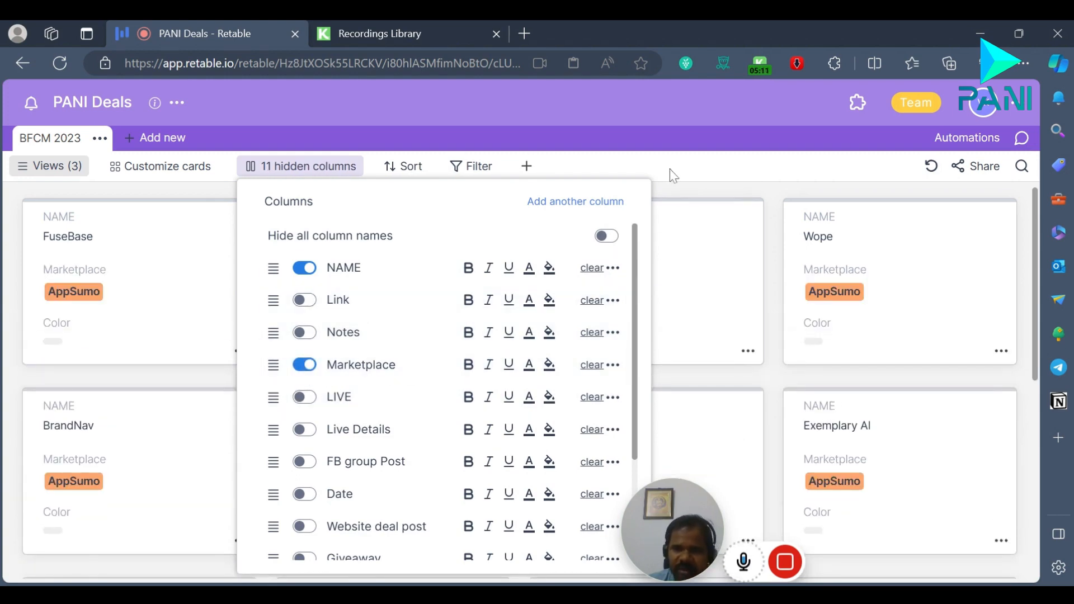
click(673, 176)
scroll(639, 313, down, 5)
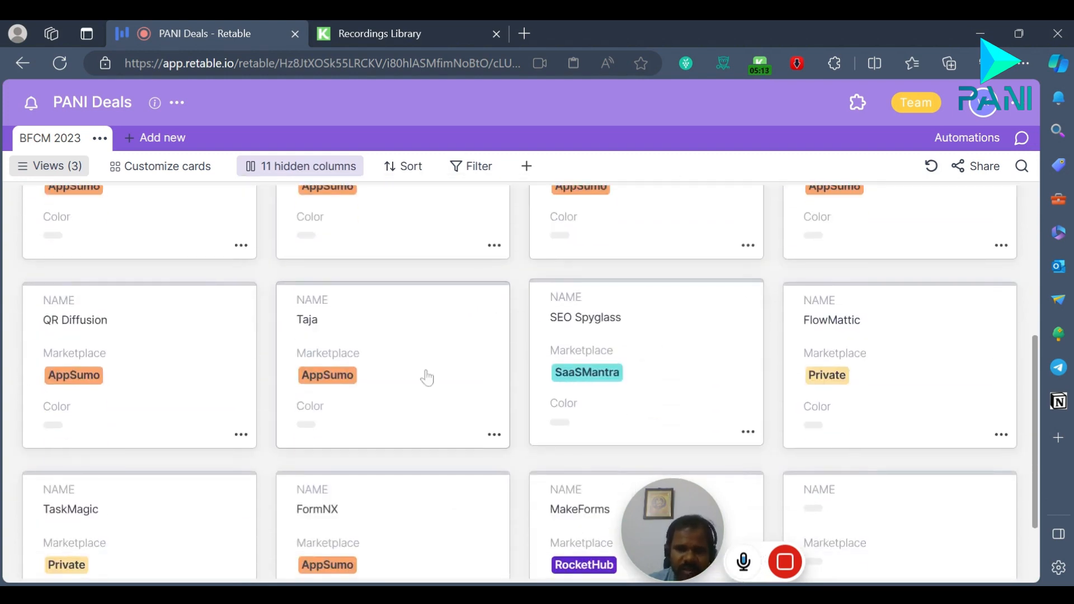
scroll(392, 369, down, 2)
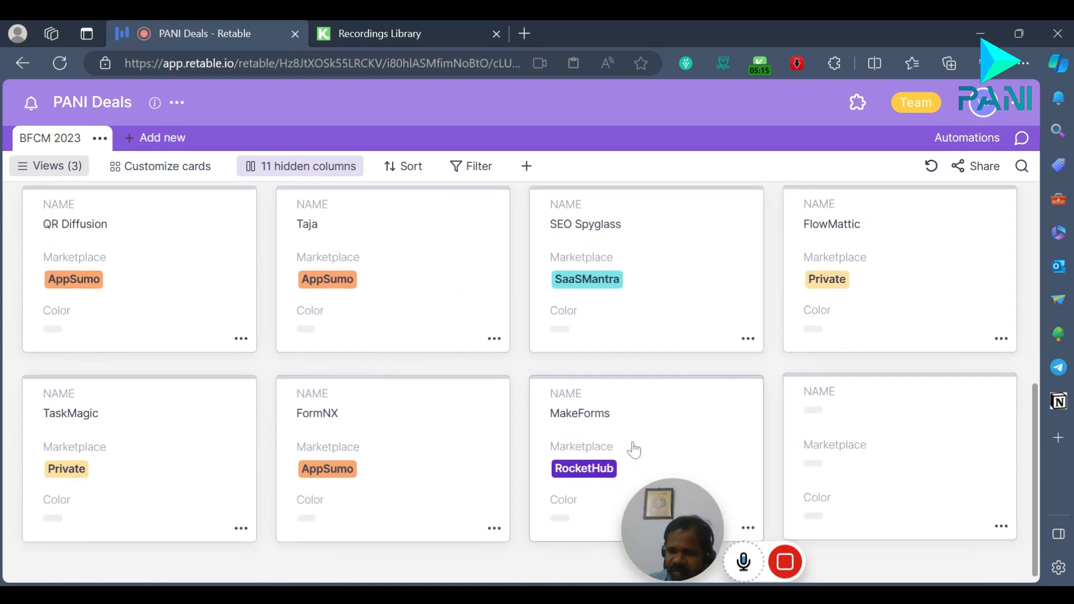
scroll(384, 300, up, 5)
Step: Hide the Color column on the cards, try Agency briefly, and show the LIVE column instead
click(340, 168)
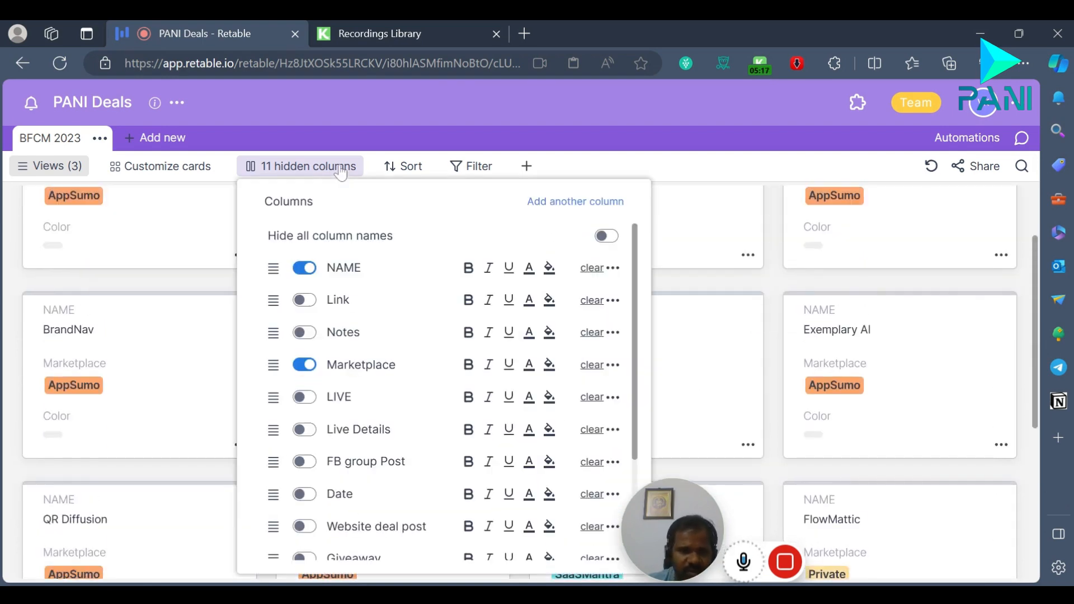
scroll(374, 358, down, 3)
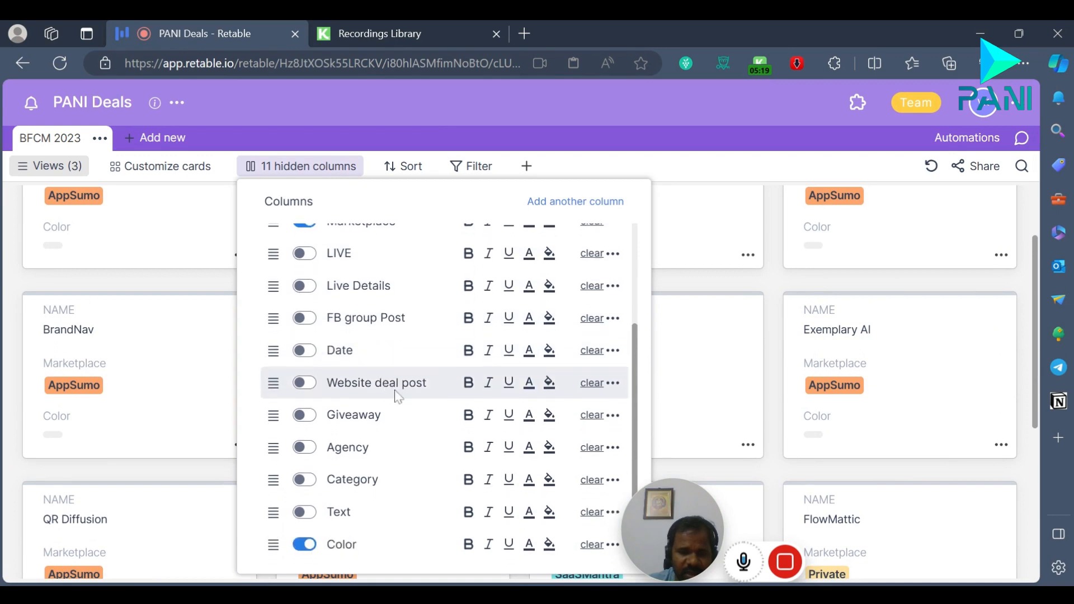
click(308, 550)
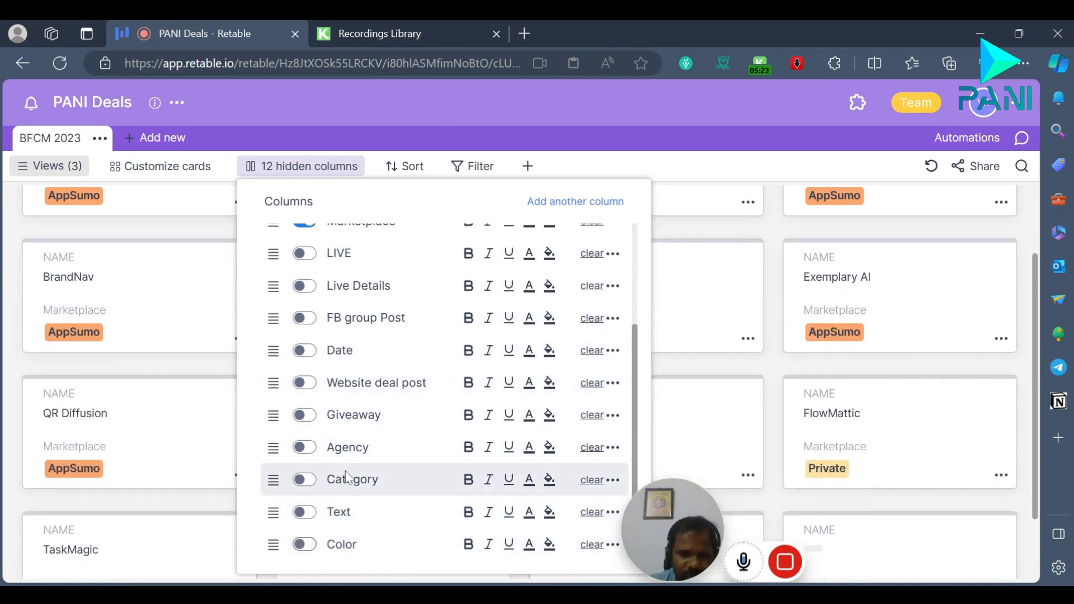
click(308, 447)
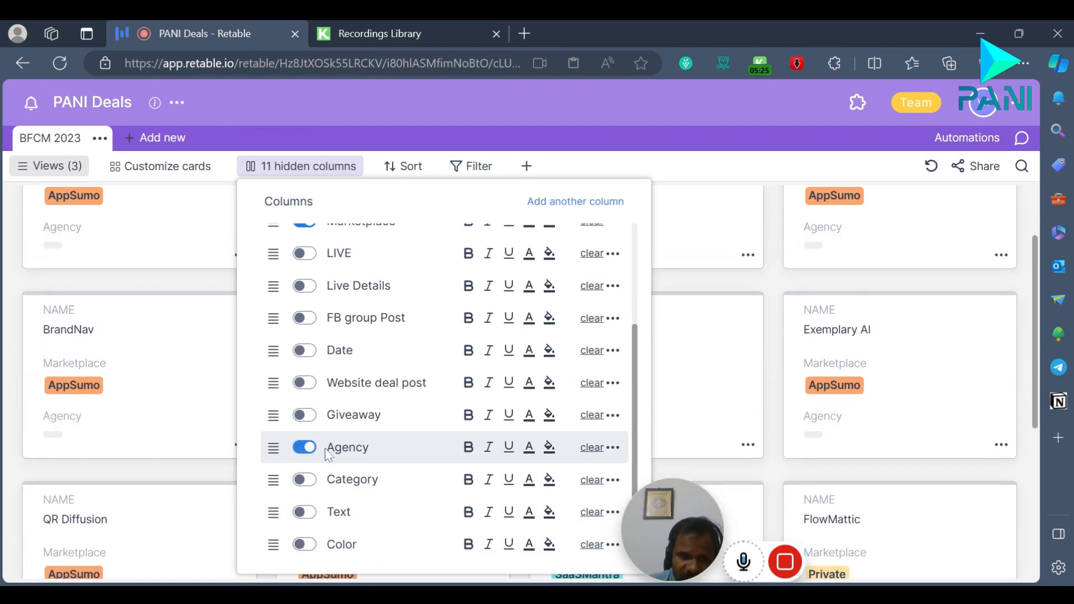
click(308, 447)
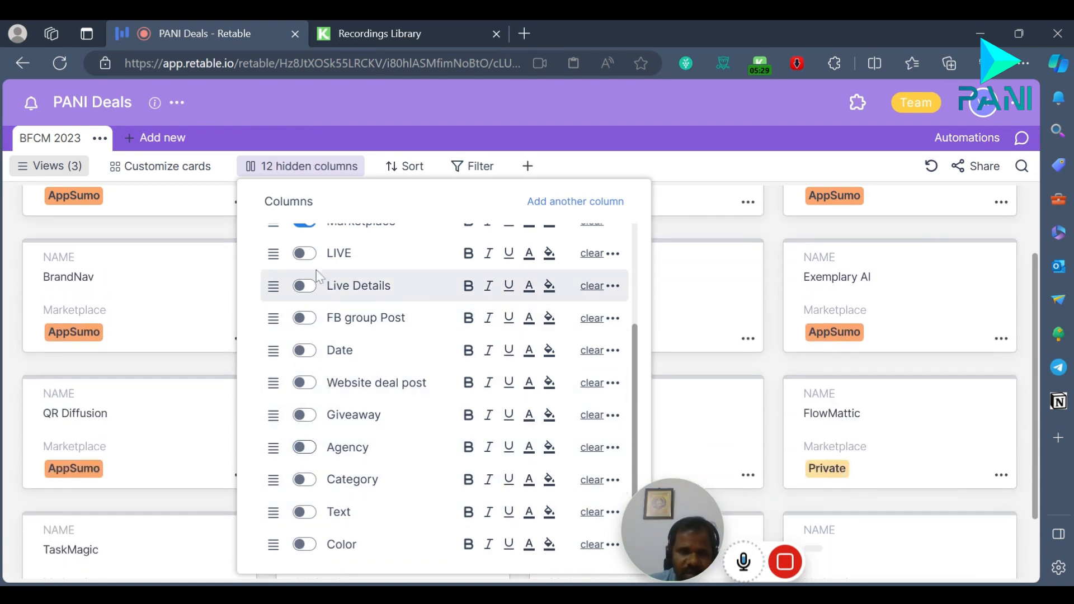
click(307, 254)
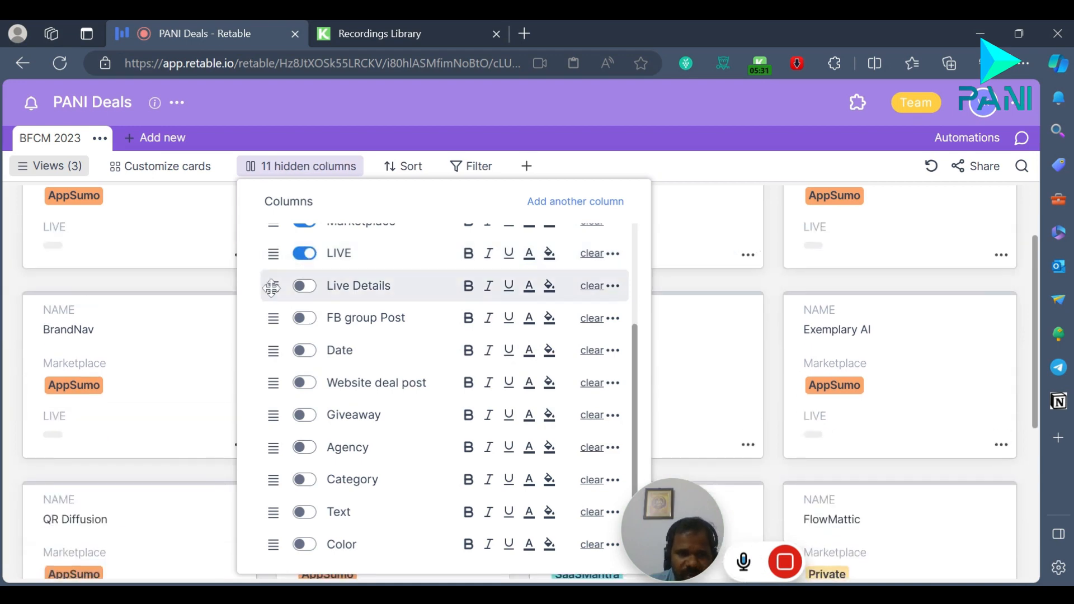
click(774, 174)
scroll(856, 381, down, 5)
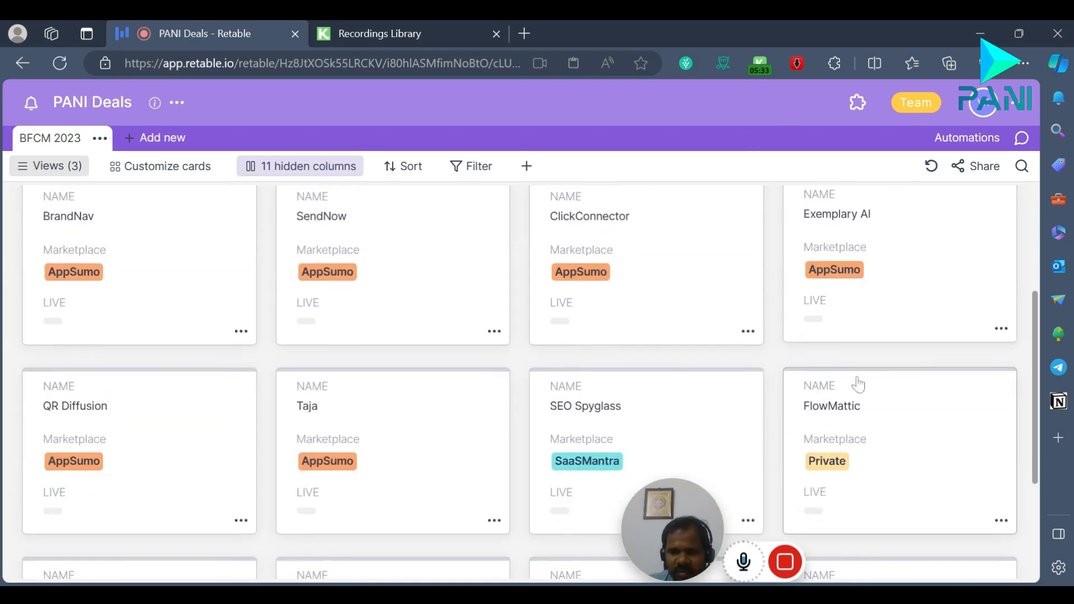
scroll(747, 490, down, 1)
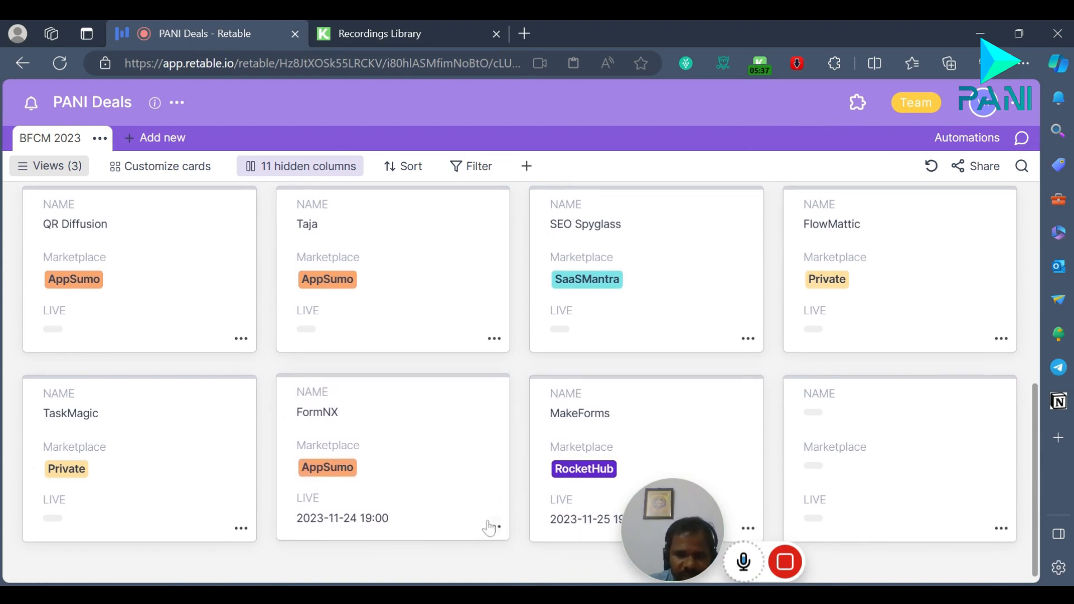
scroll(487, 523, up, 7)
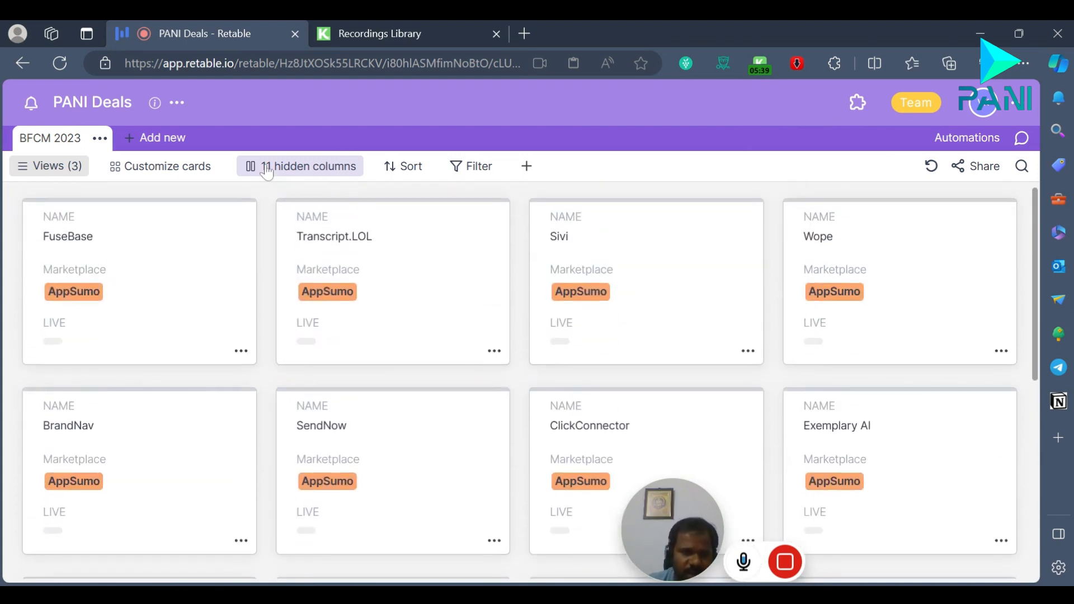
Step: Switch to the Default table view and collapse the list of views
click(77, 168)
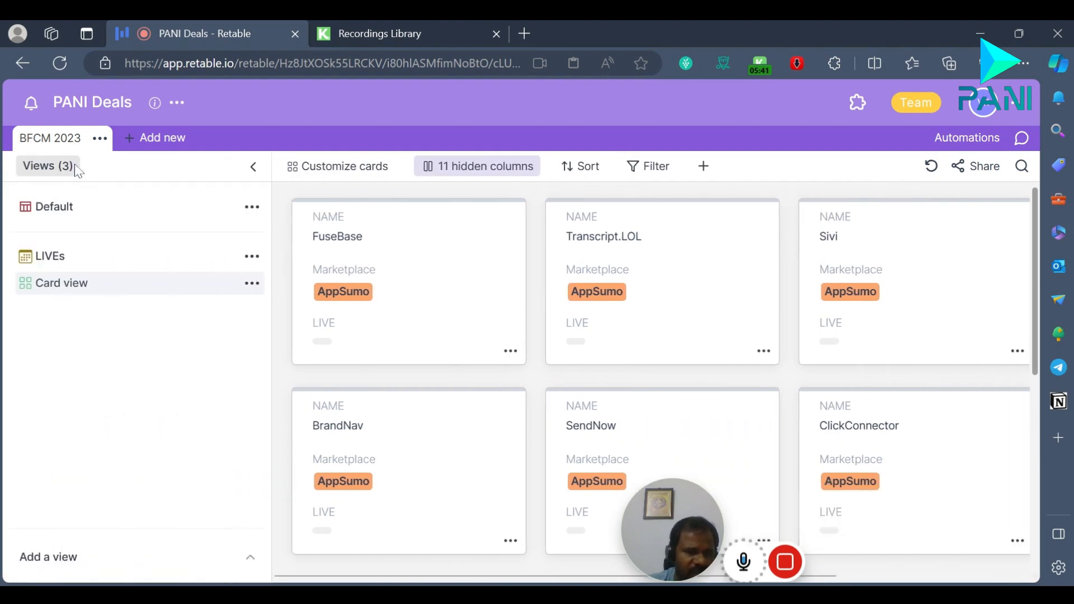
click(72, 219)
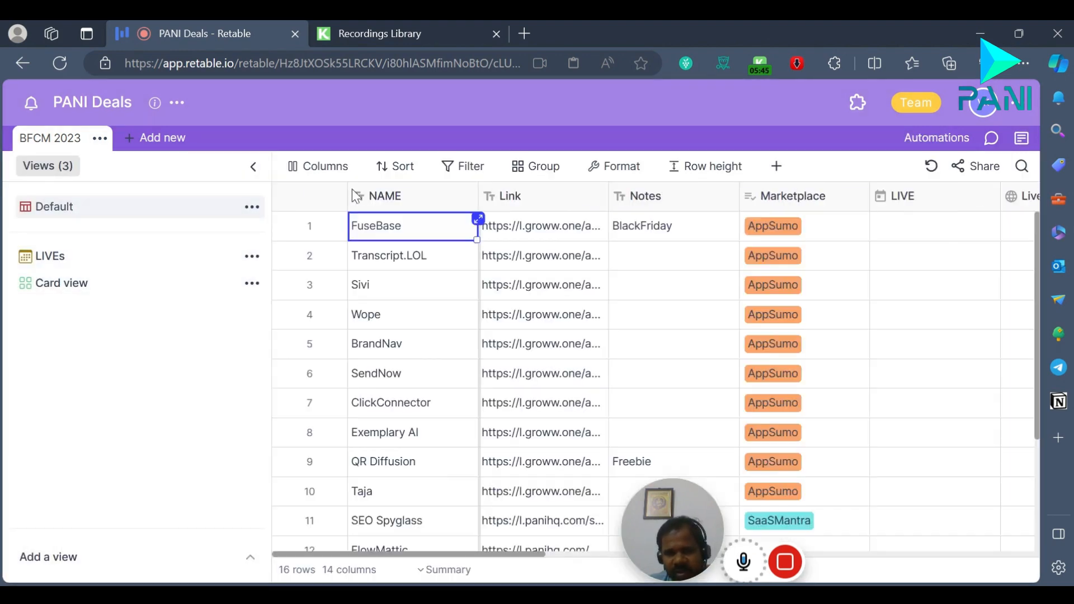
click(253, 167)
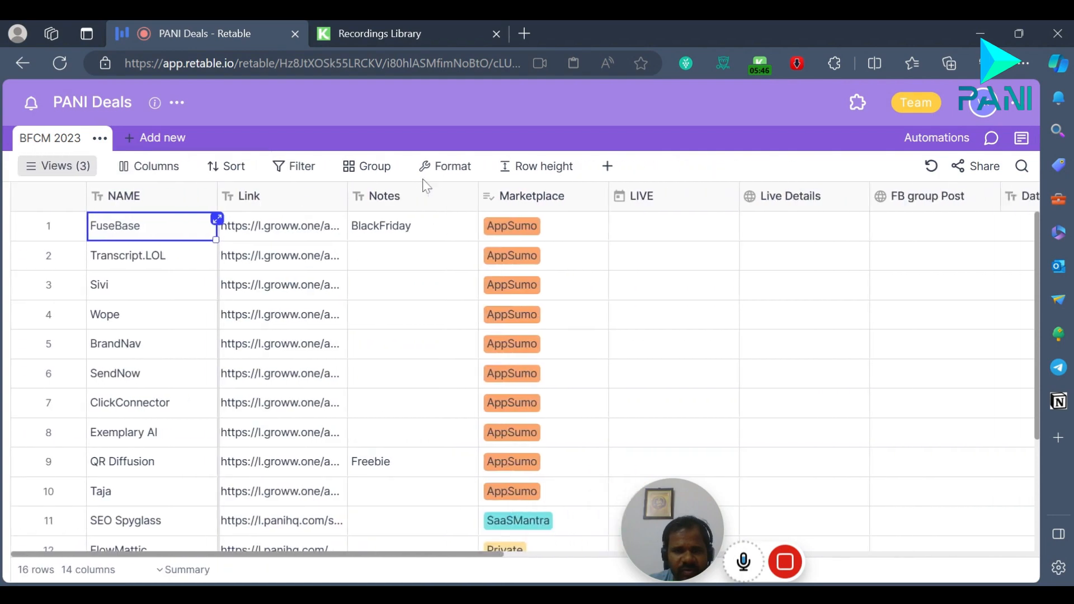
Step: Add a filter to the Default view that shows only records where LIVE is not empty
click(305, 171)
click(347, 229)
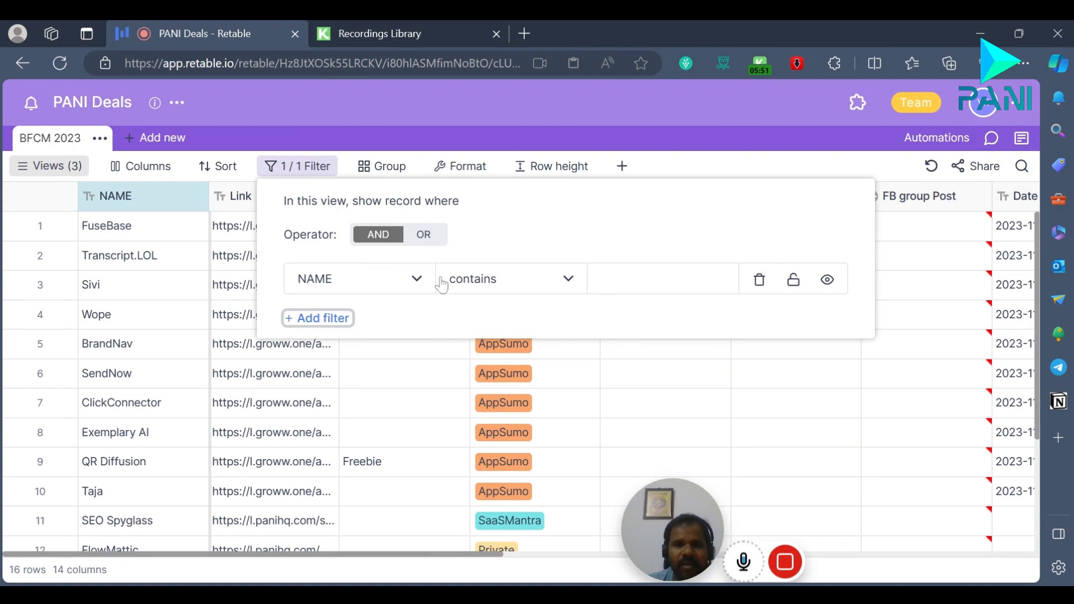
click(551, 288)
click(398, 290)
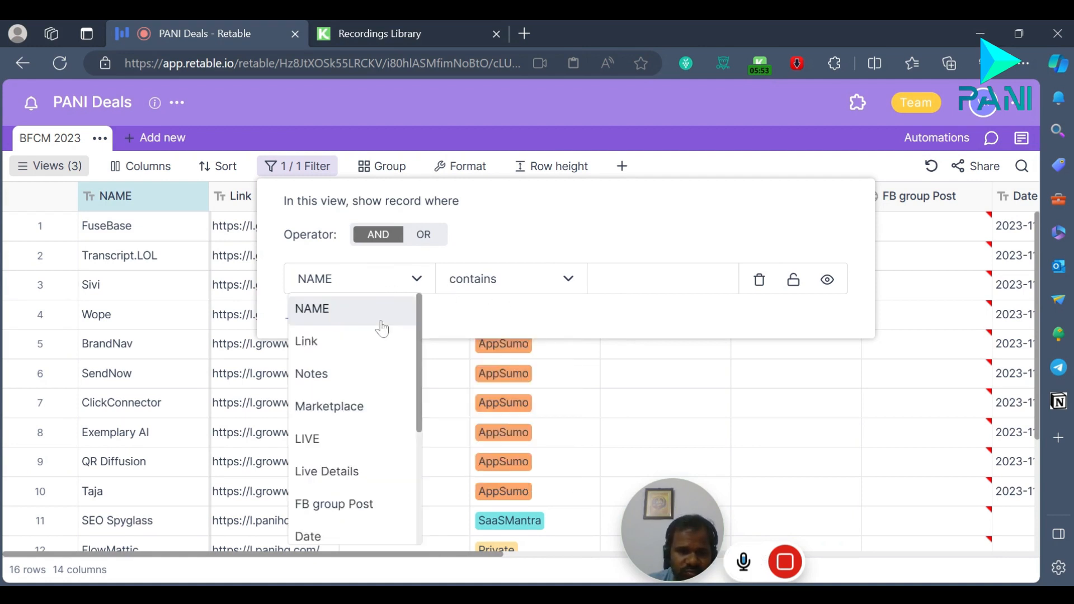
scroll(369, 467, down, 1)
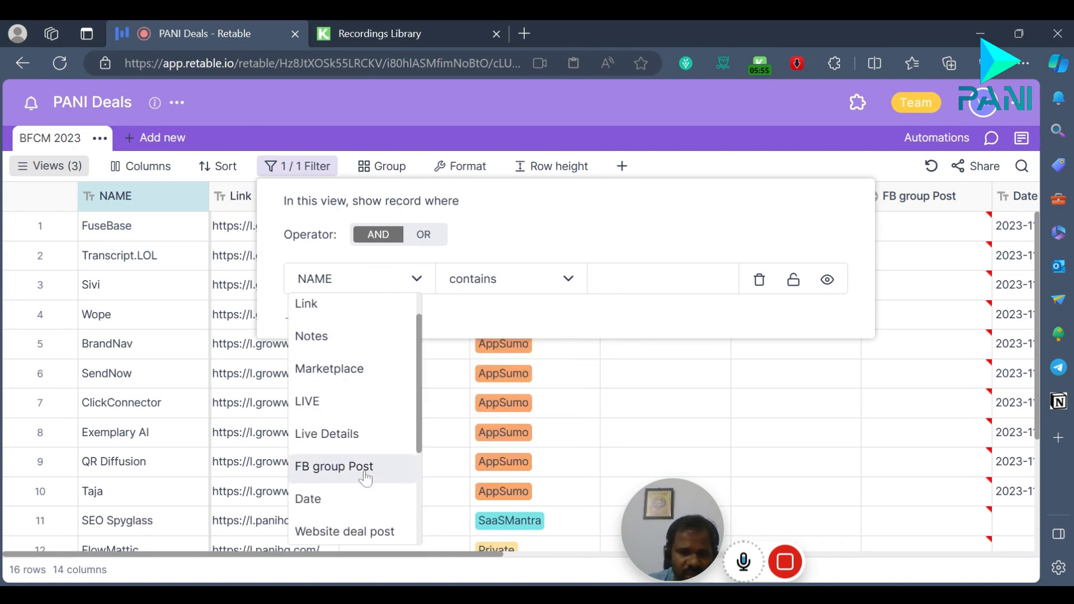
click(347, 404)
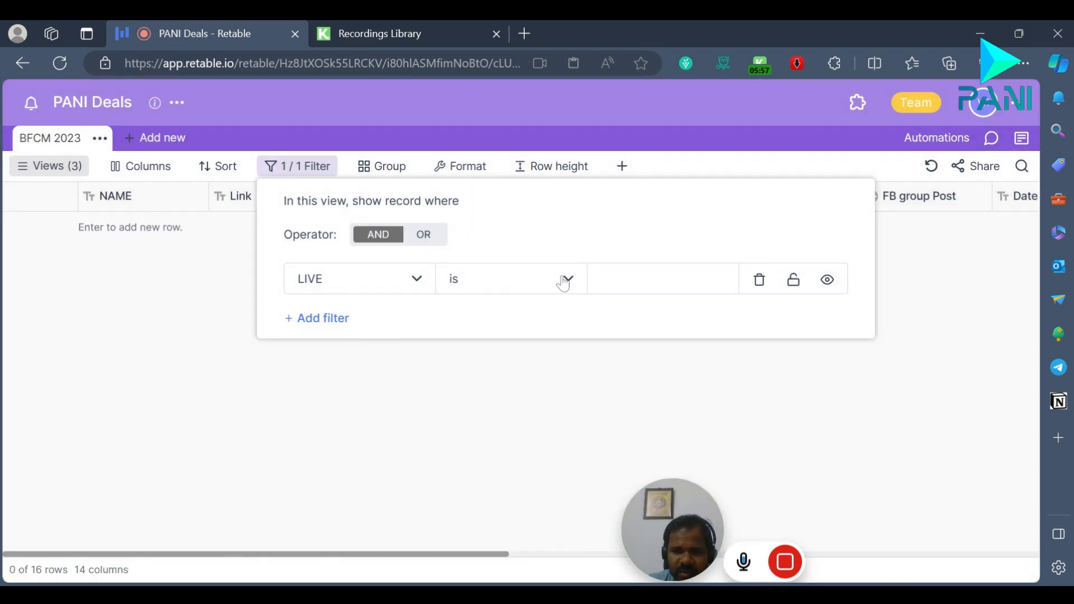
click(562, 280)
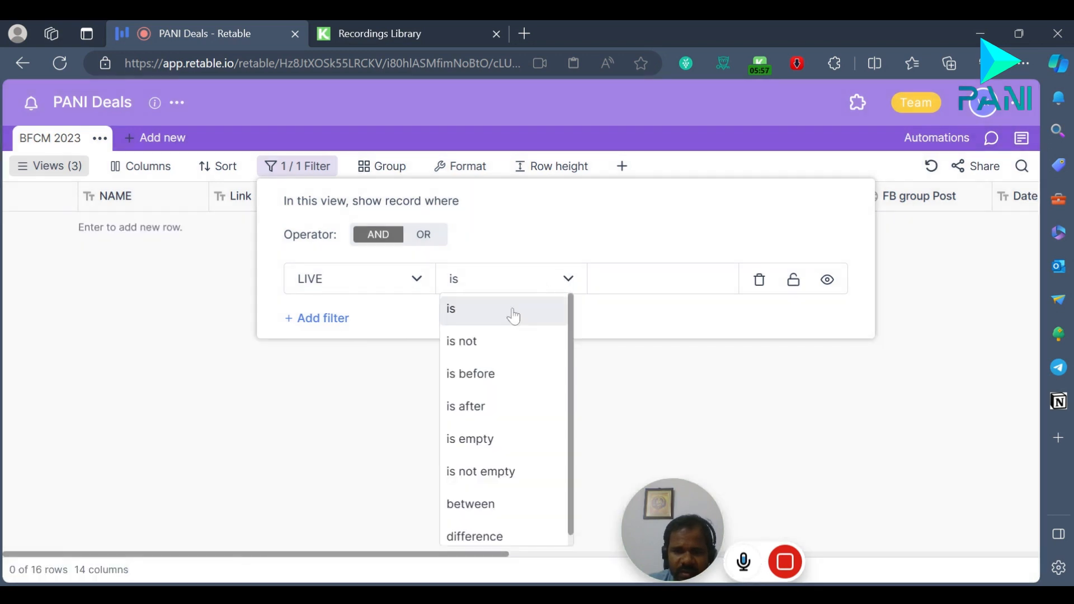
click(521, 483)
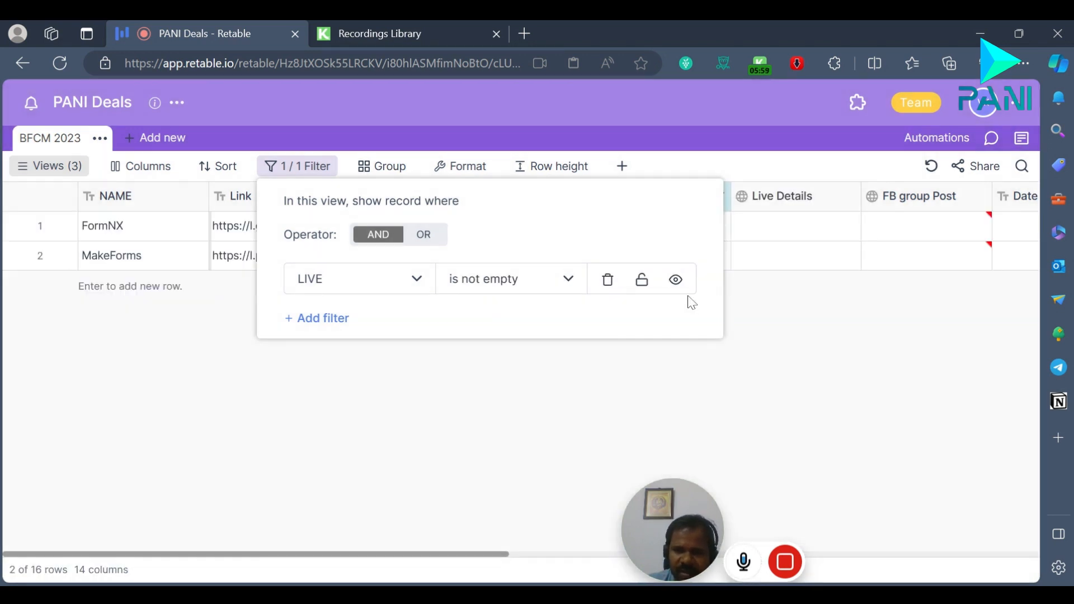
click(514, 374)
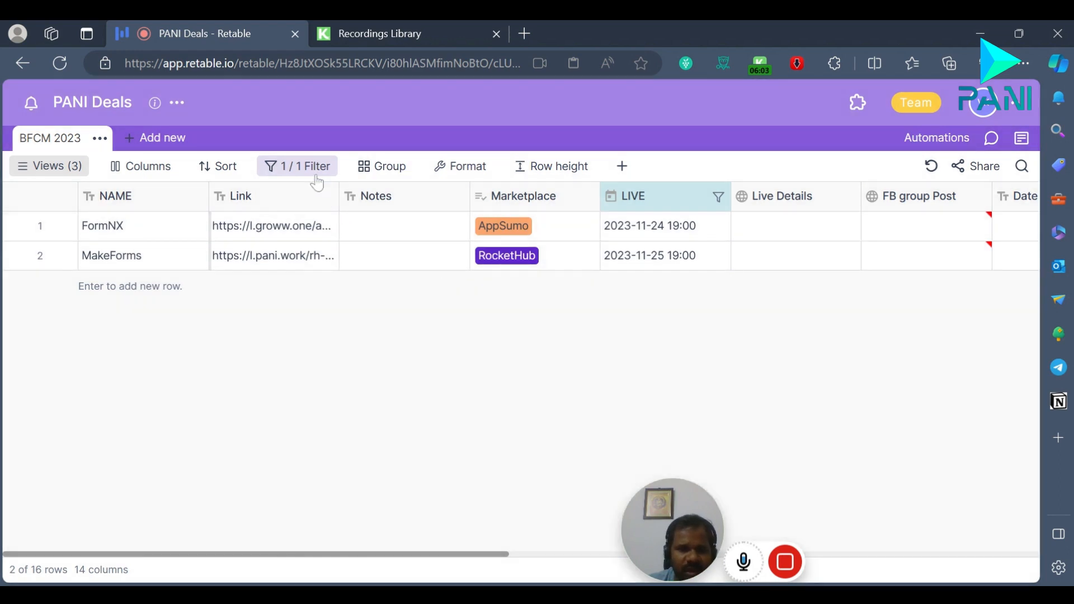
Step: Change the filter to show only records where Marketplace is AppSumo and look through the filtered rows
click(318, 179)
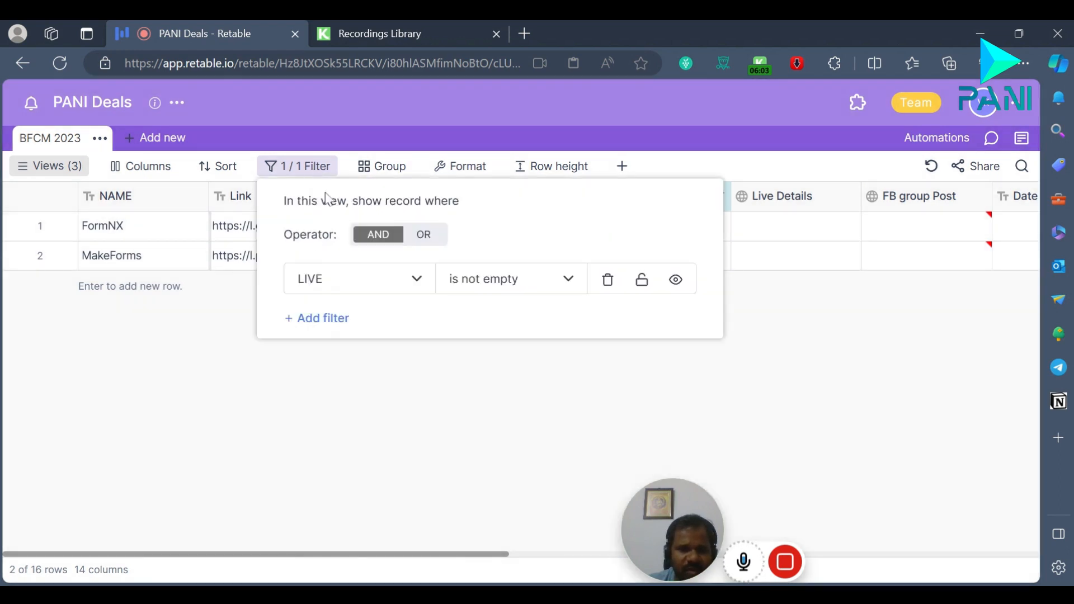
click(428, 284)
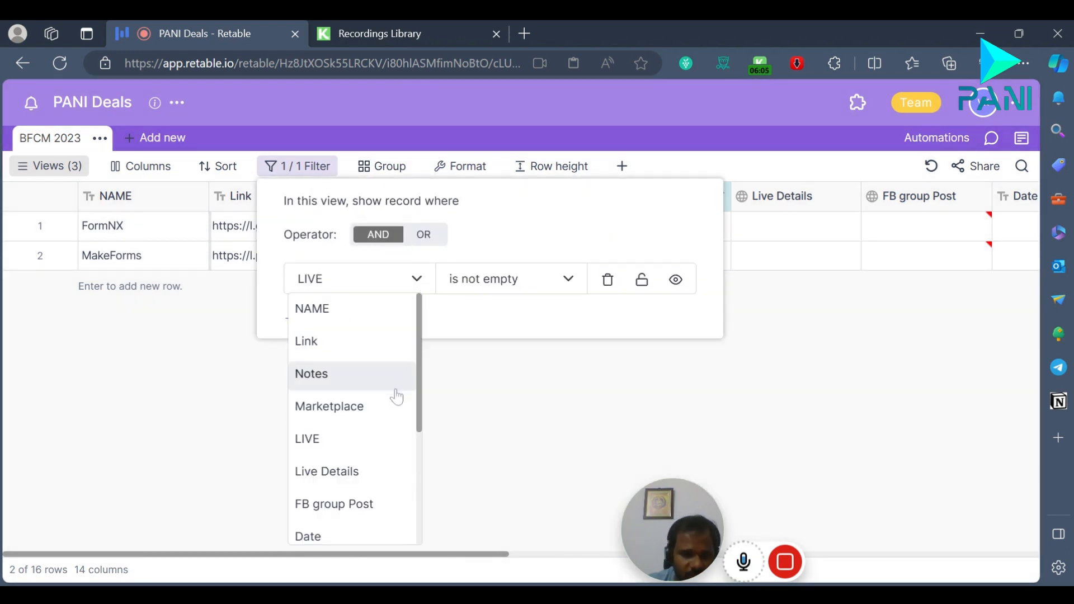
click(373, 411)
click(568, 280)
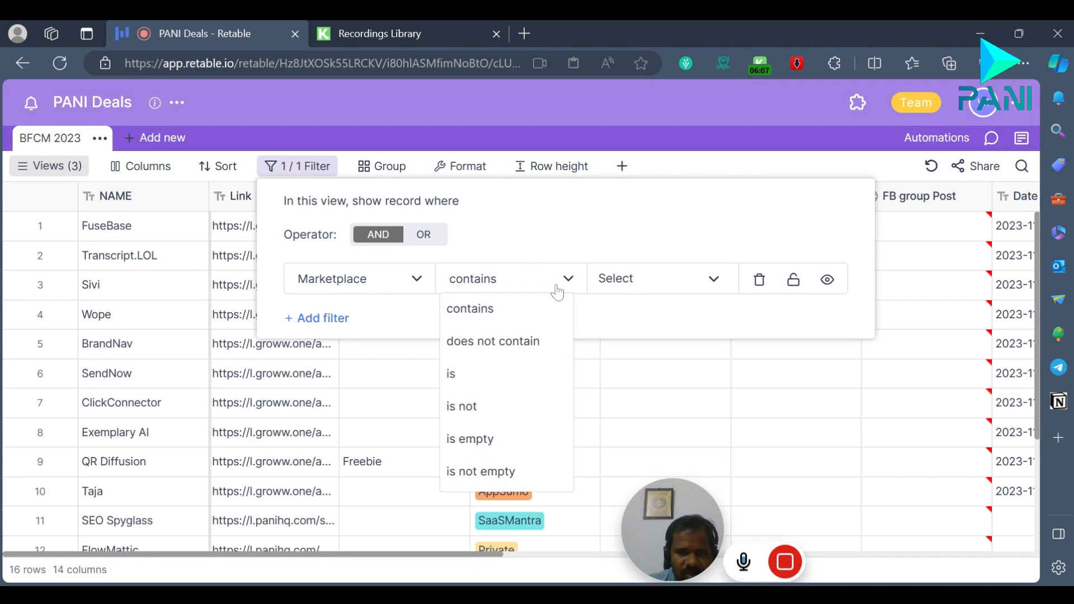
click(496, 374)
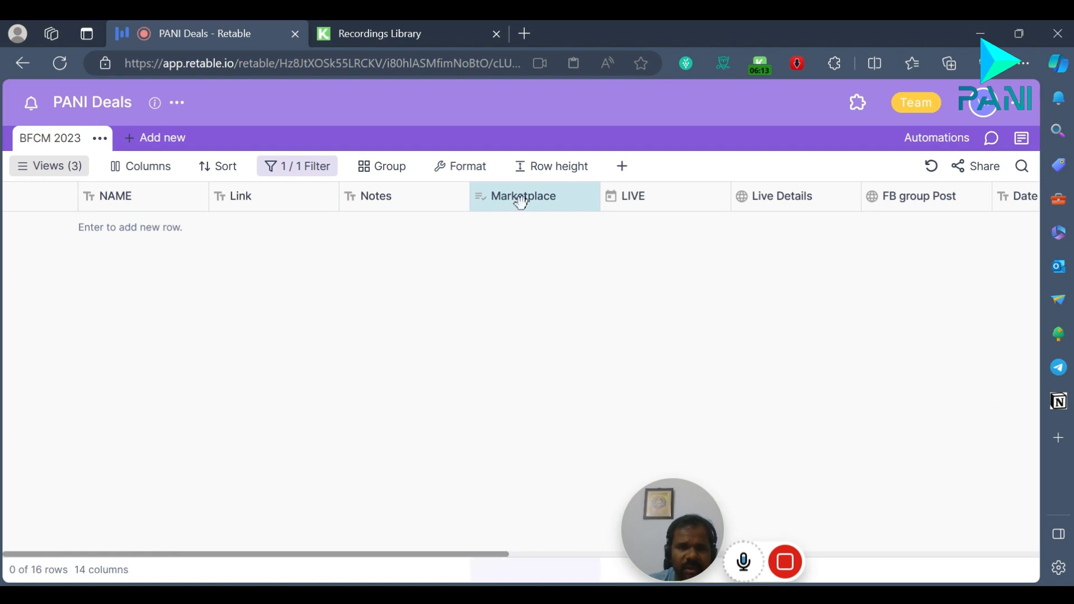
click(312, 171)
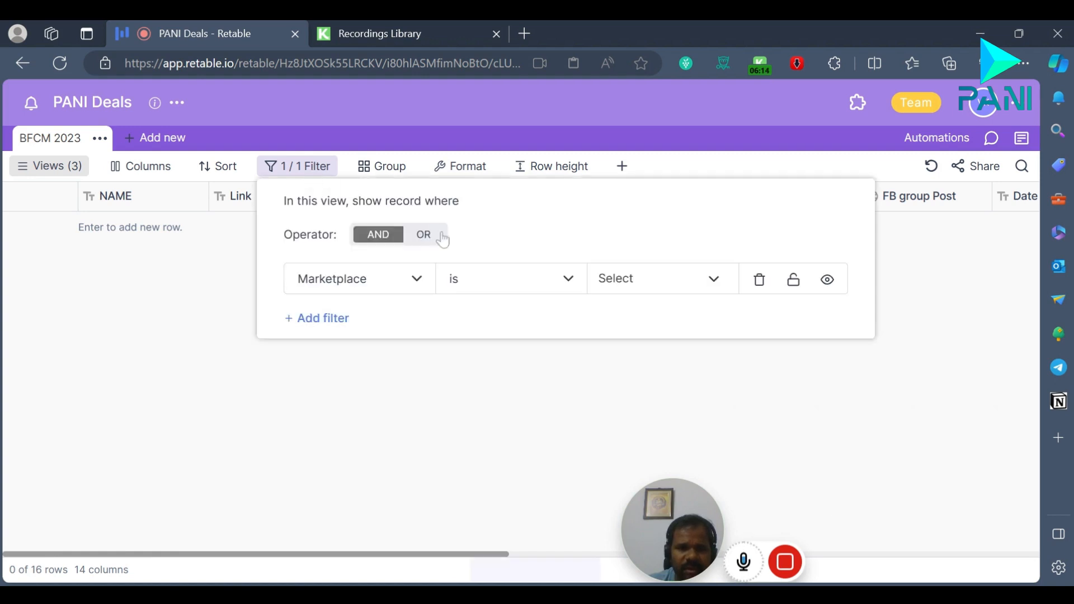
click(720, 292)
click(716, 308)
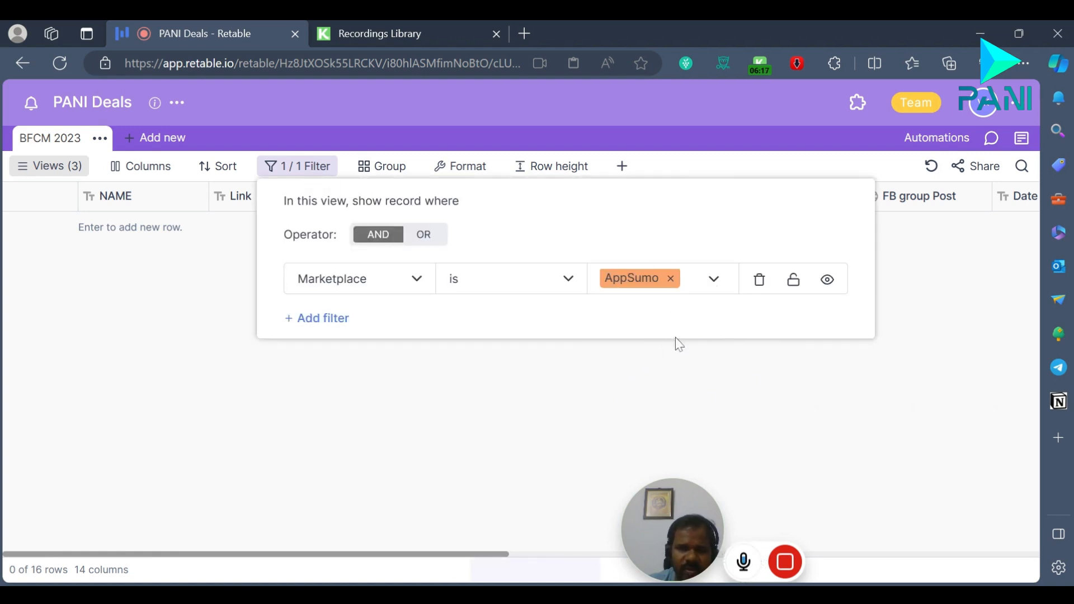
click(578, 401)
scroll(520, 413, down, 1)
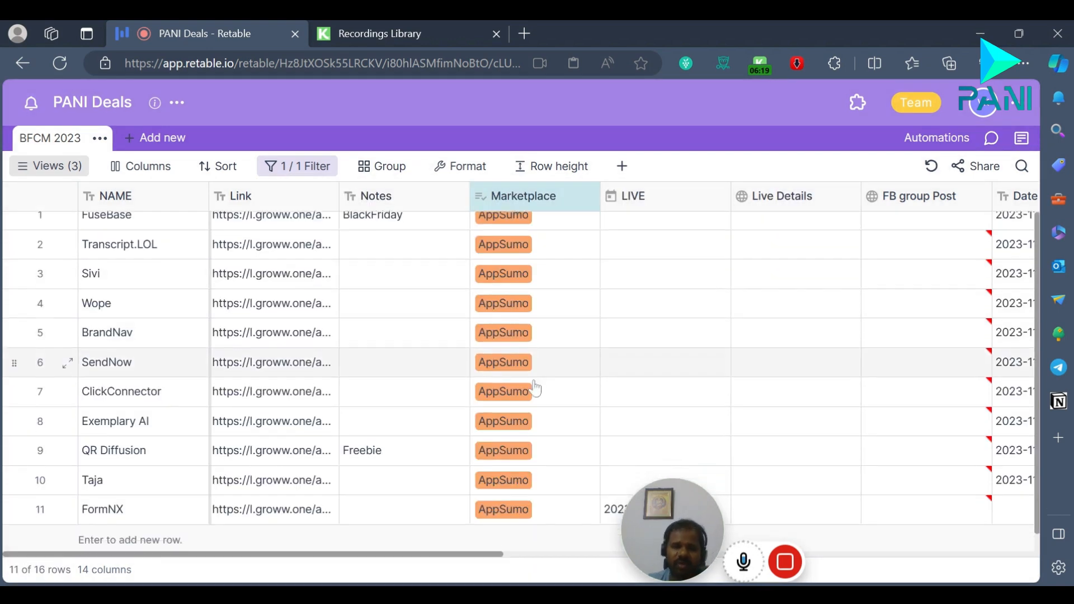
scroll(492, 419, up, 1)
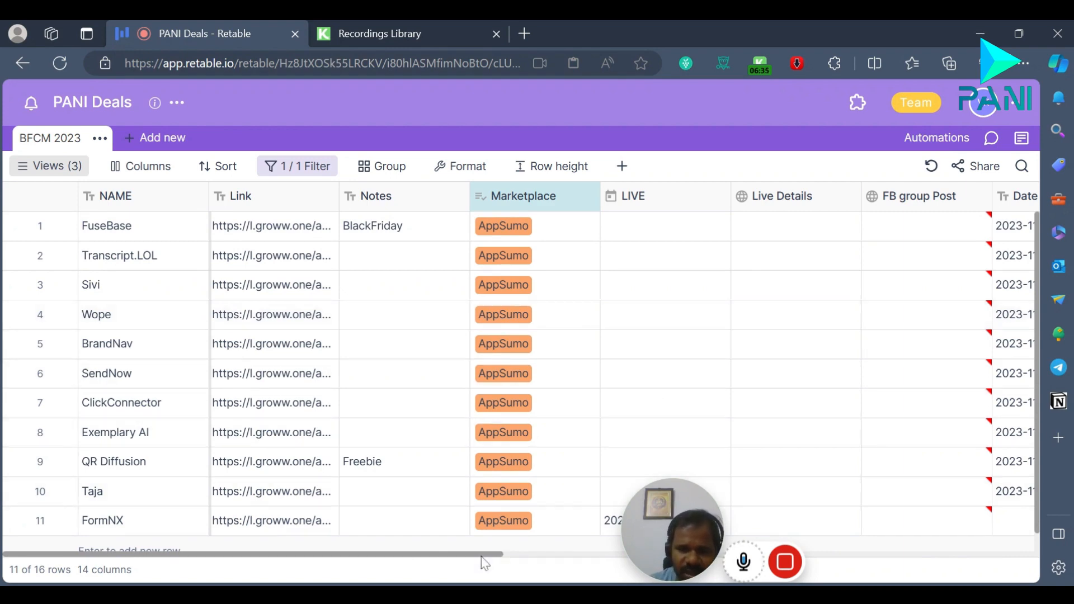
Step: Look through the columns available for grouping the BFCM 2023 records without choosing one
drag(491, 554, 461, 553)
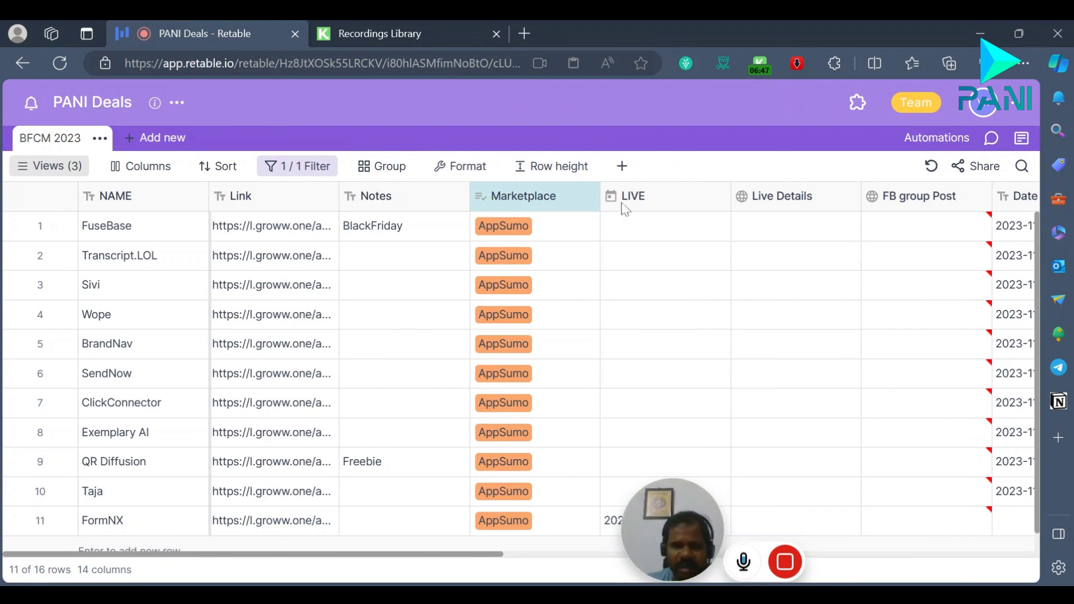
click(414, 167)
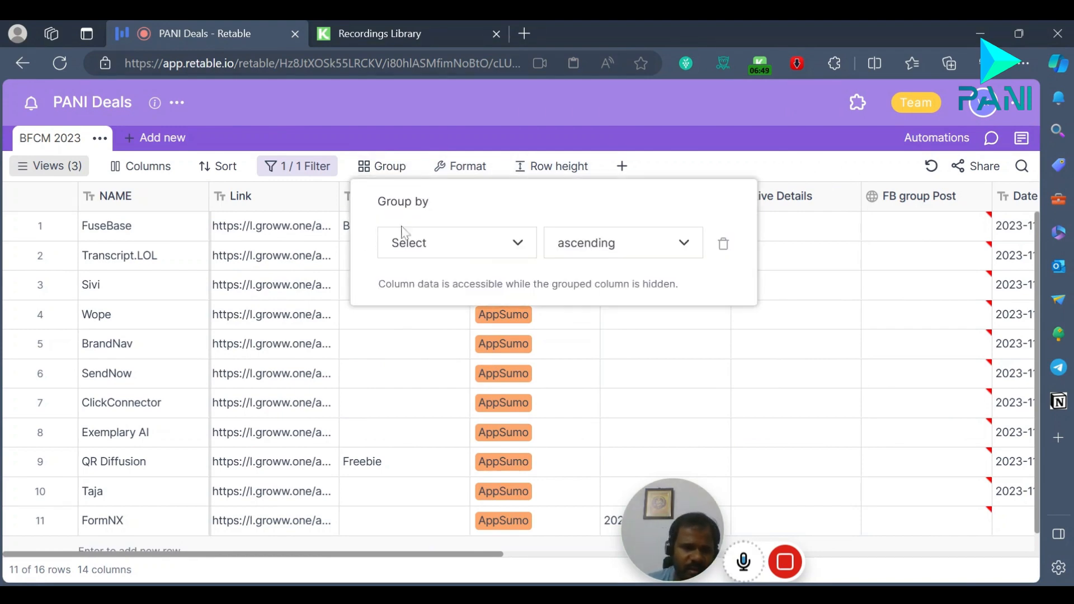
click(515, 246)
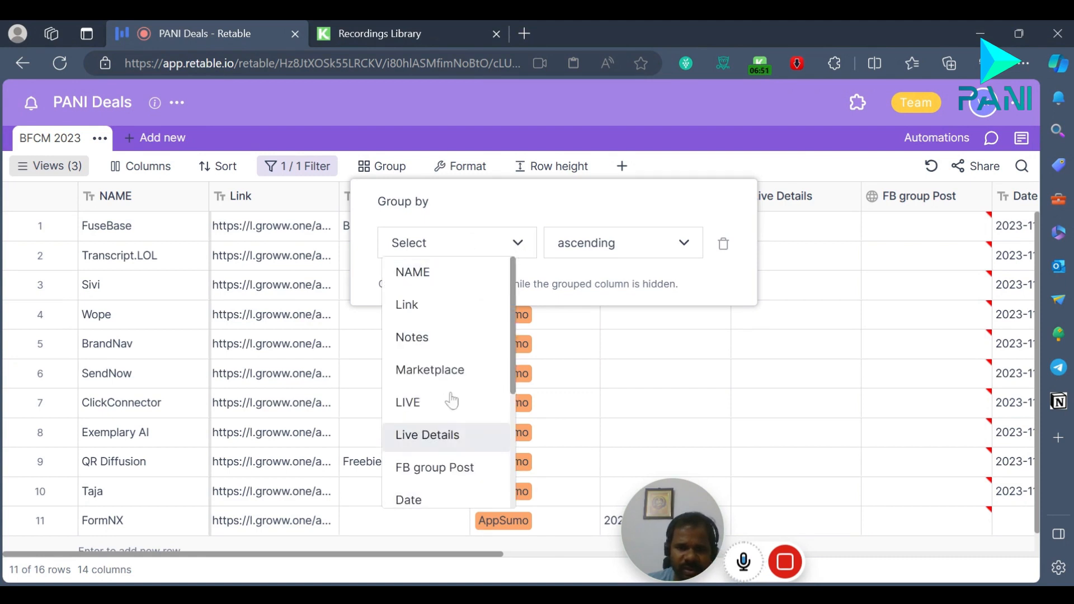
click(714, 174)
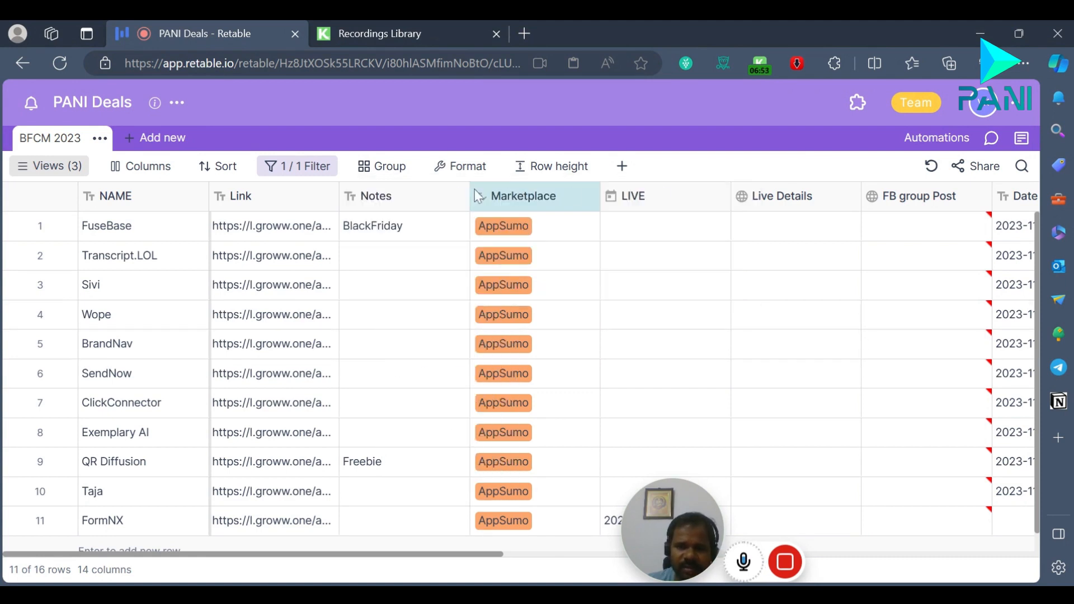
click(385, 166)
click(685, 165)
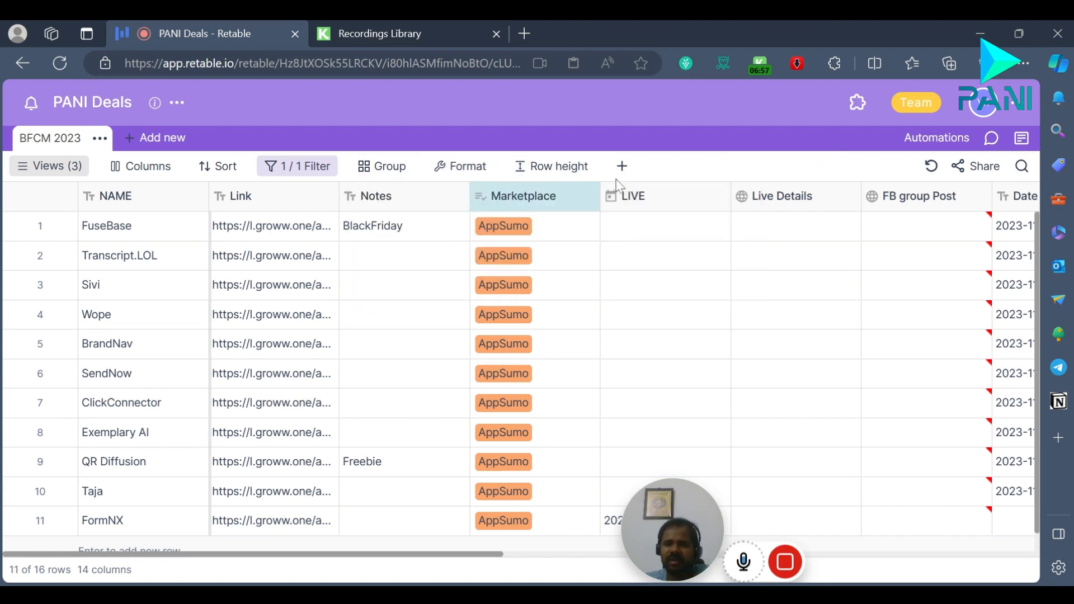
Step: Turn on the PANI Deals automation and review its trigger details
click(938, 138)
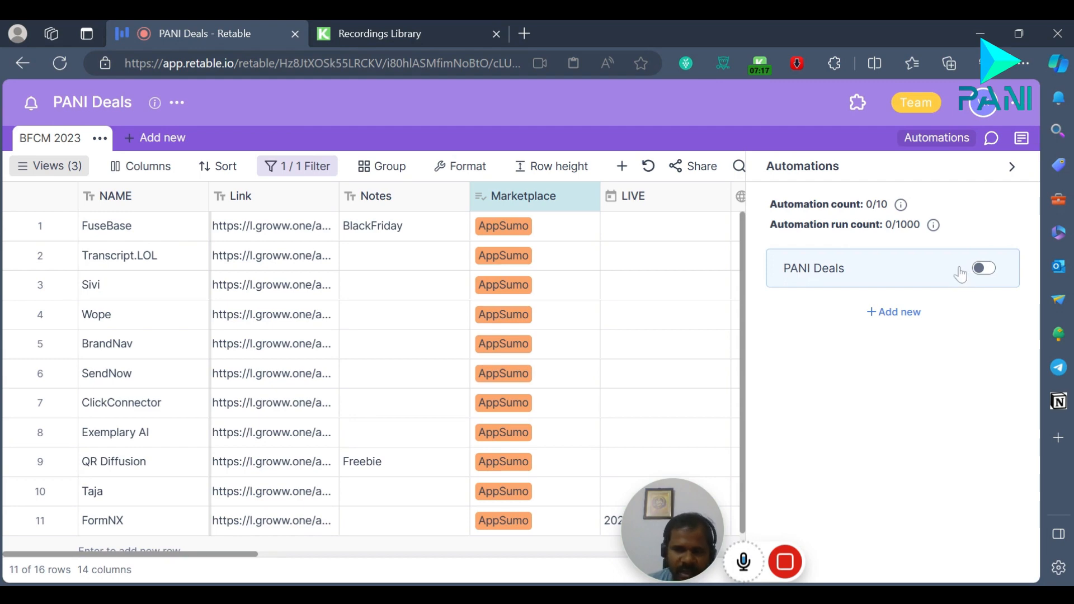
click(984, 268)
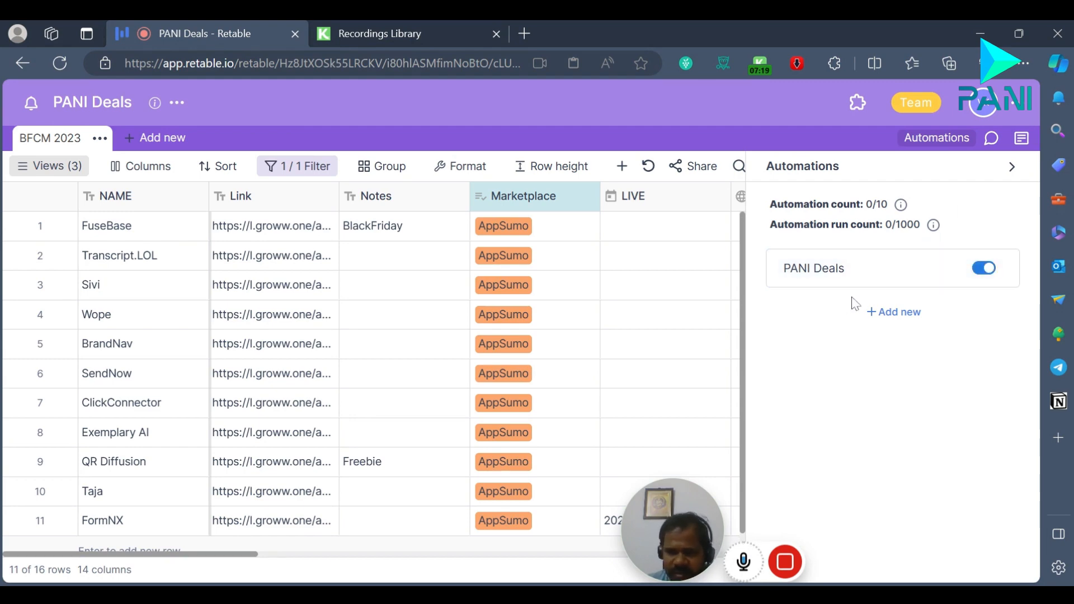
click(910, 278)
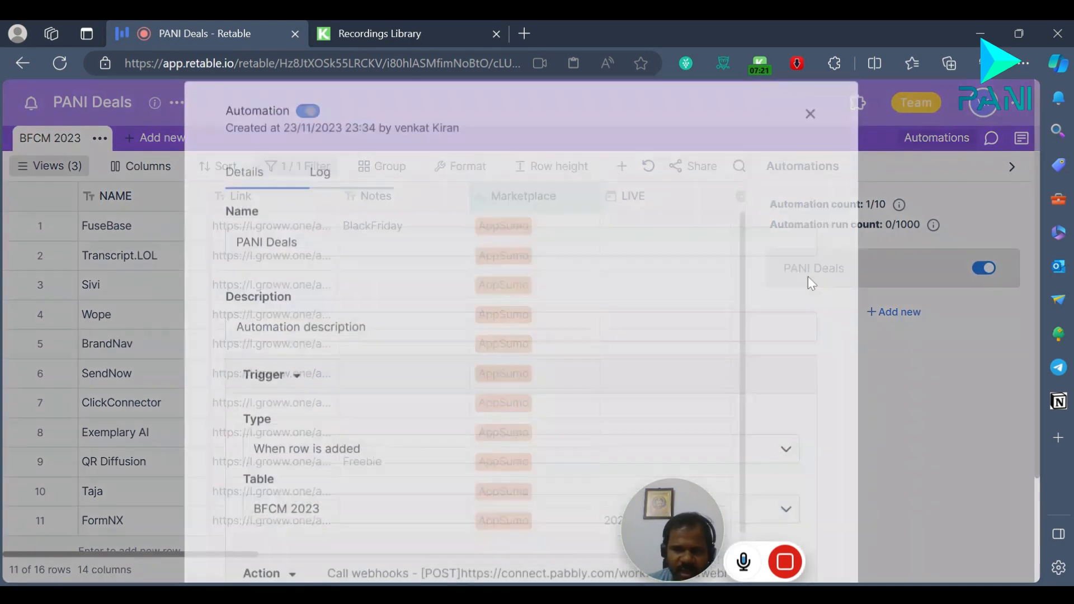
scroll(638, 343, down, 2)
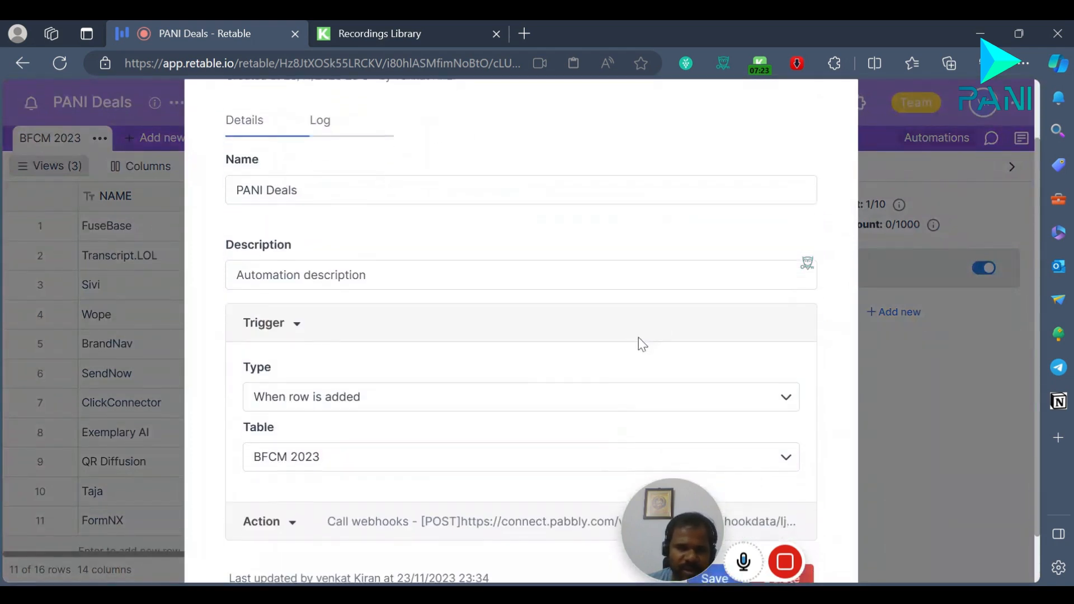
scroll(559, 279, up, 2)
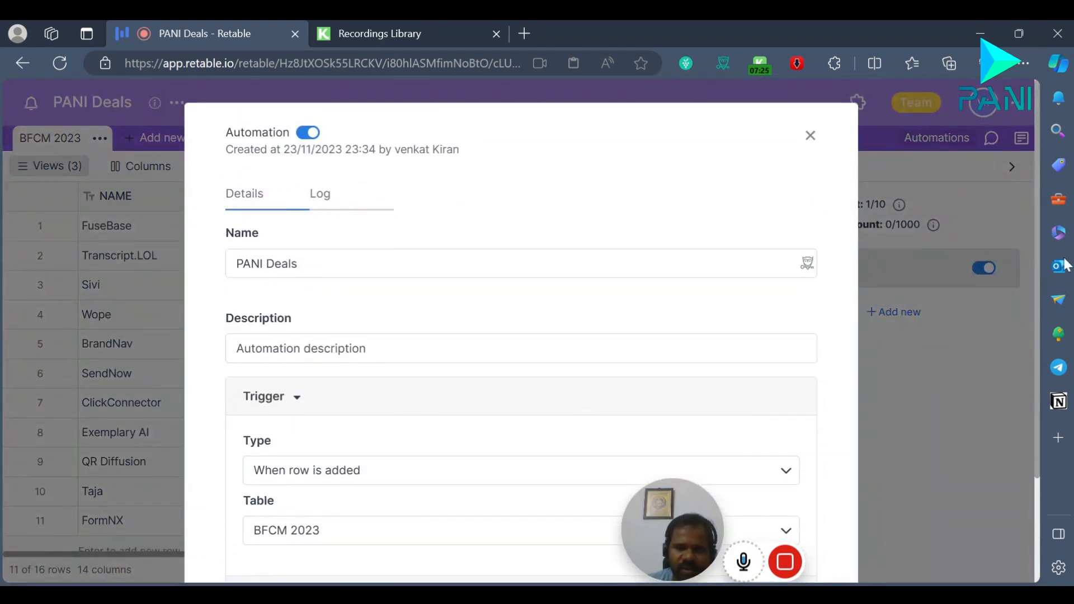
click(809, 135)
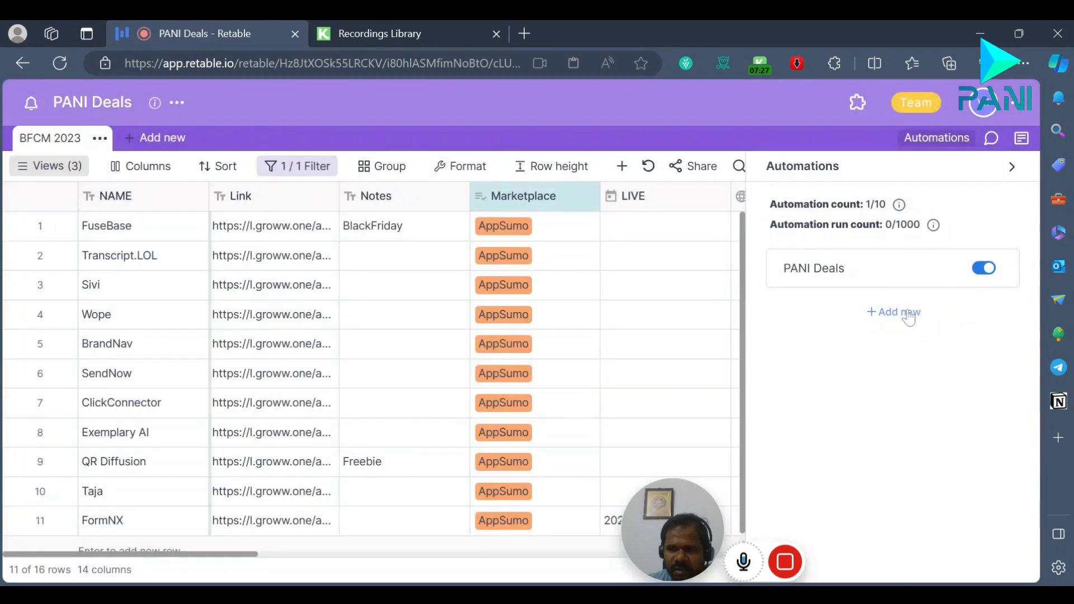
click(904, 313)
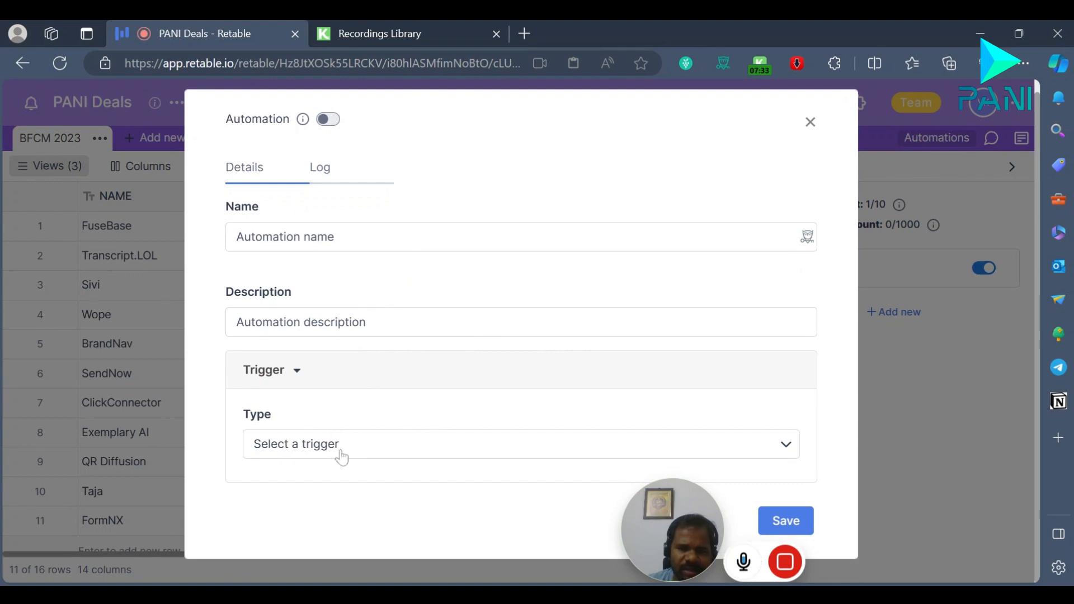
click(810, 125)
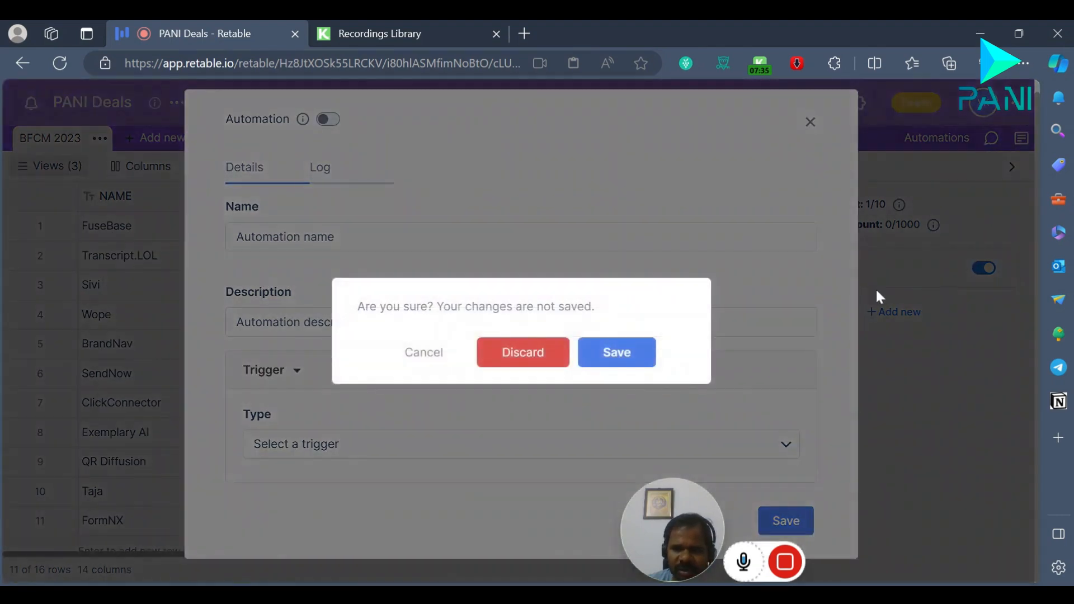
click(565, 359)
Step: Open the PANI Deals automation's details and examine the settings of its Call webhooks action
click(835, 278)
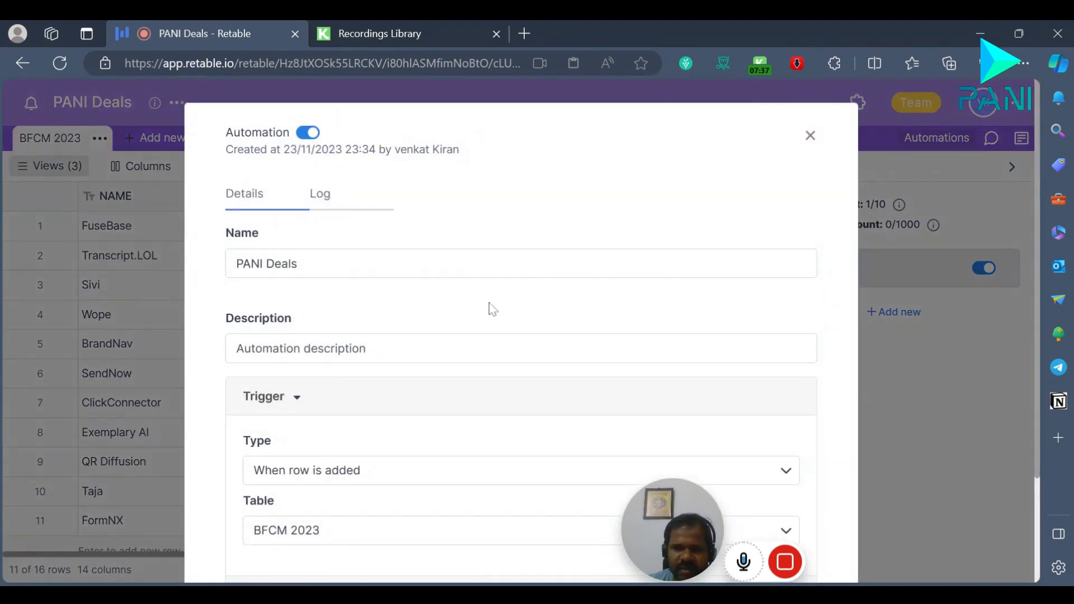
scroll(396, 334, down, 2)
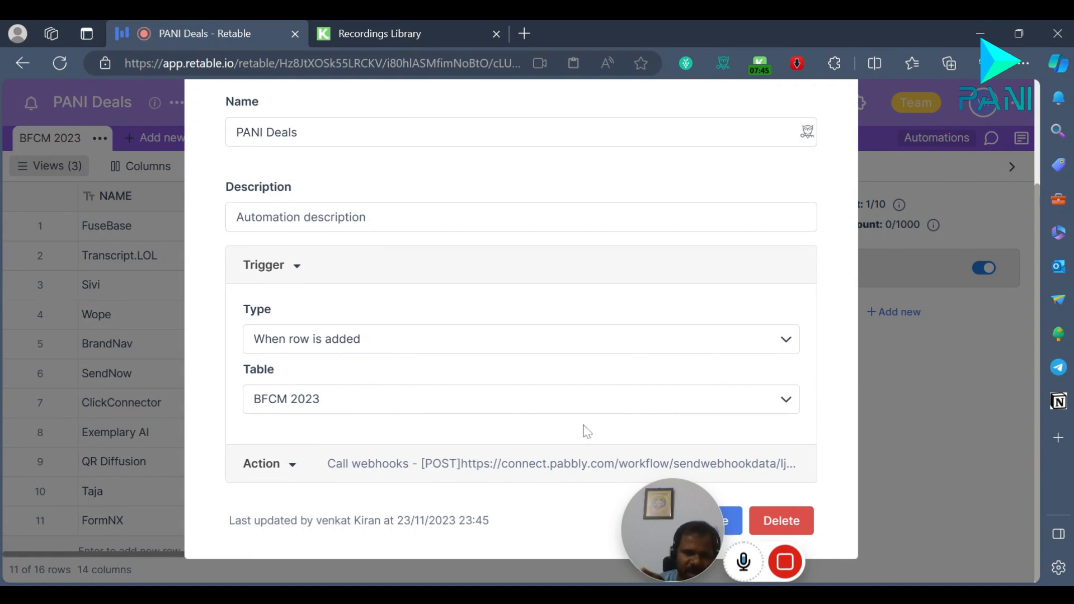
click(286, 466)
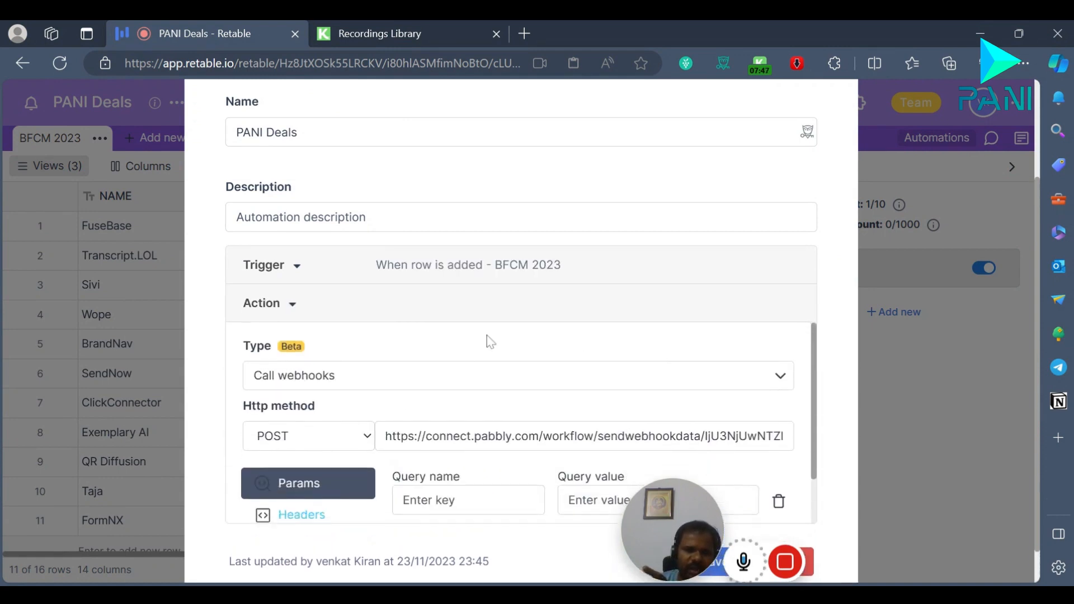
scroll(386, 421, down, 2)
scroll(386, 421, up, 2)
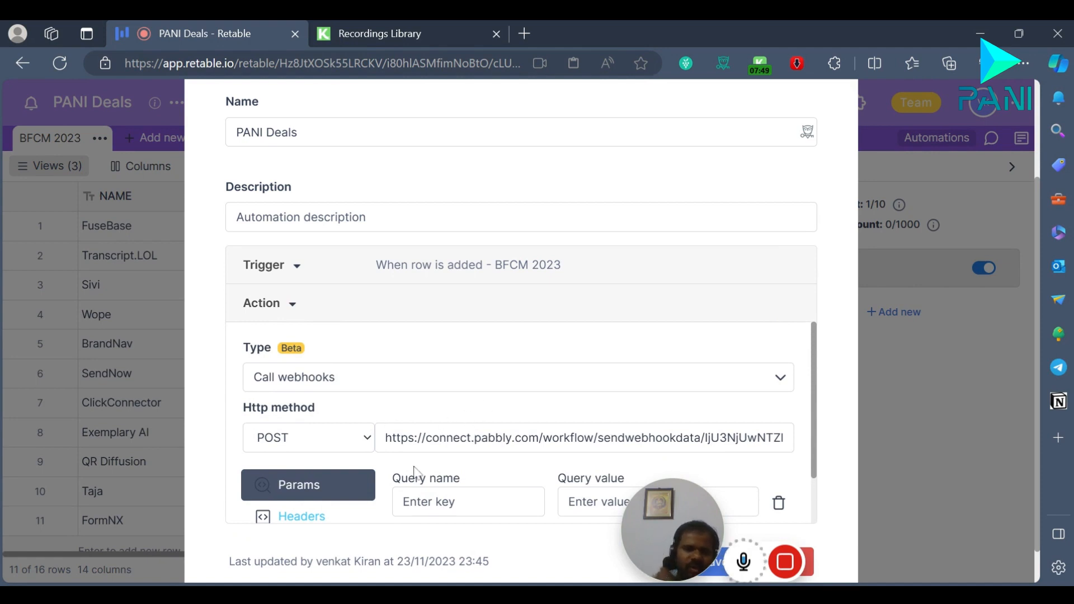
scroll(415, 472, down, 1)
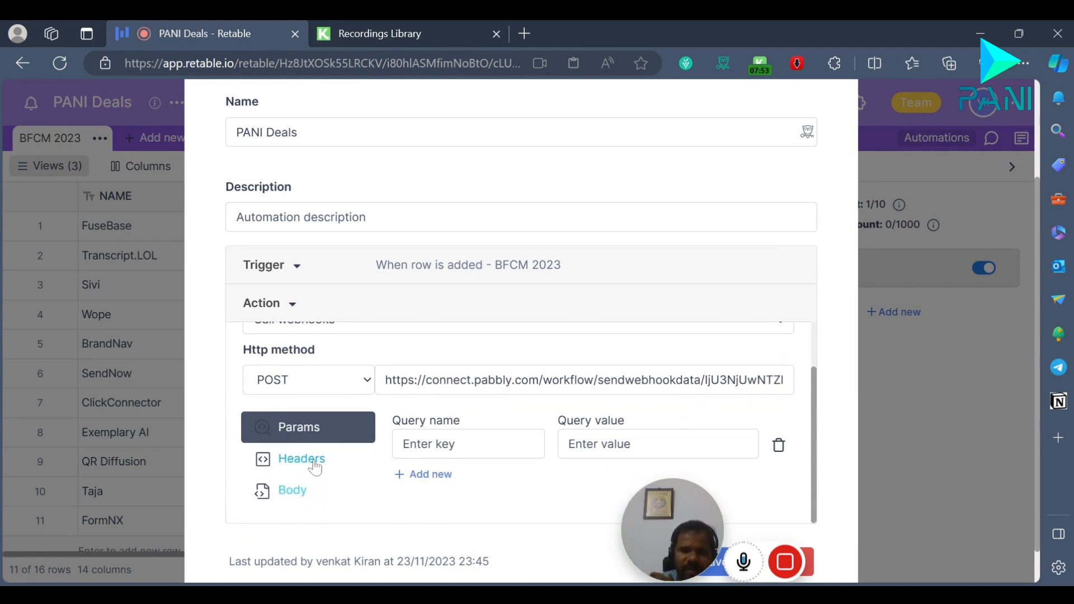
Step: Include all columns in the body of the automation's webhook request, with the application/json content type
click(306, 495)
scroll(580, 424, down, 2)
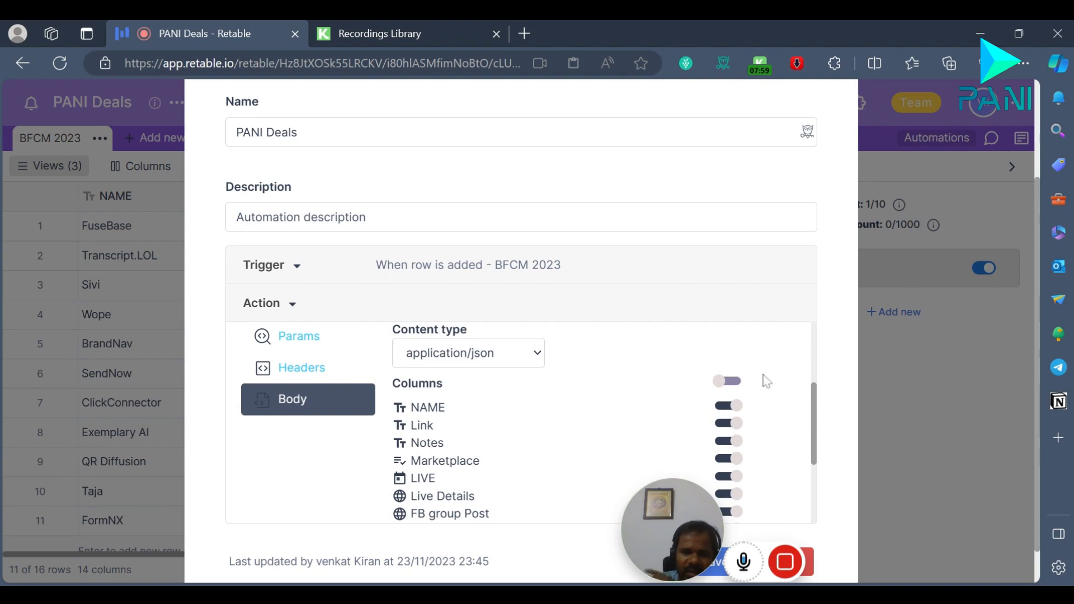
click(728, 385)
click(728, 386)
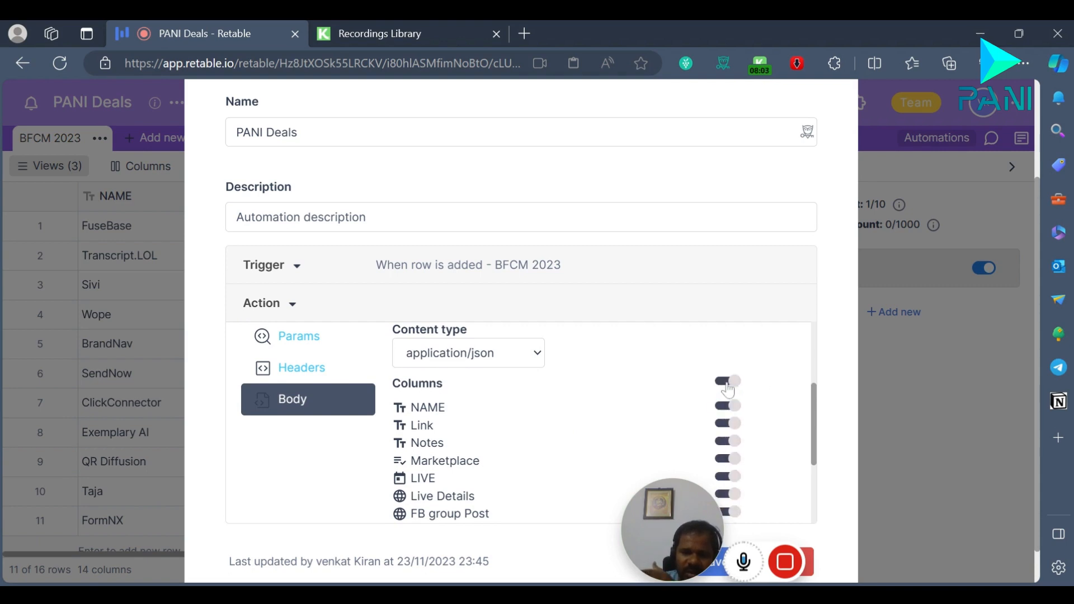
scroll(699, 425, down, 1)
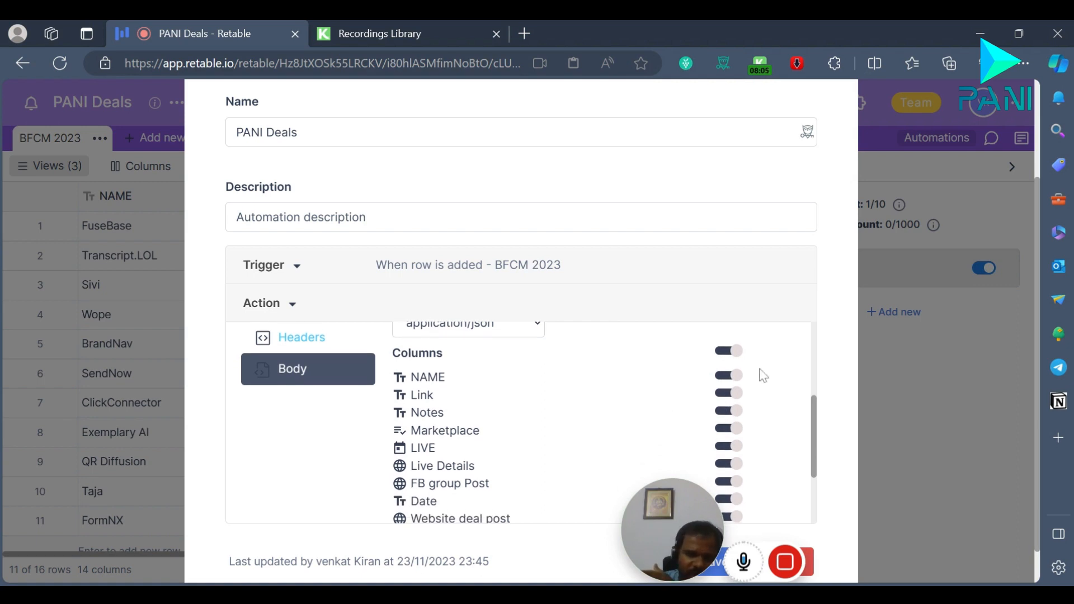
scroll(760, 377, up, 2)
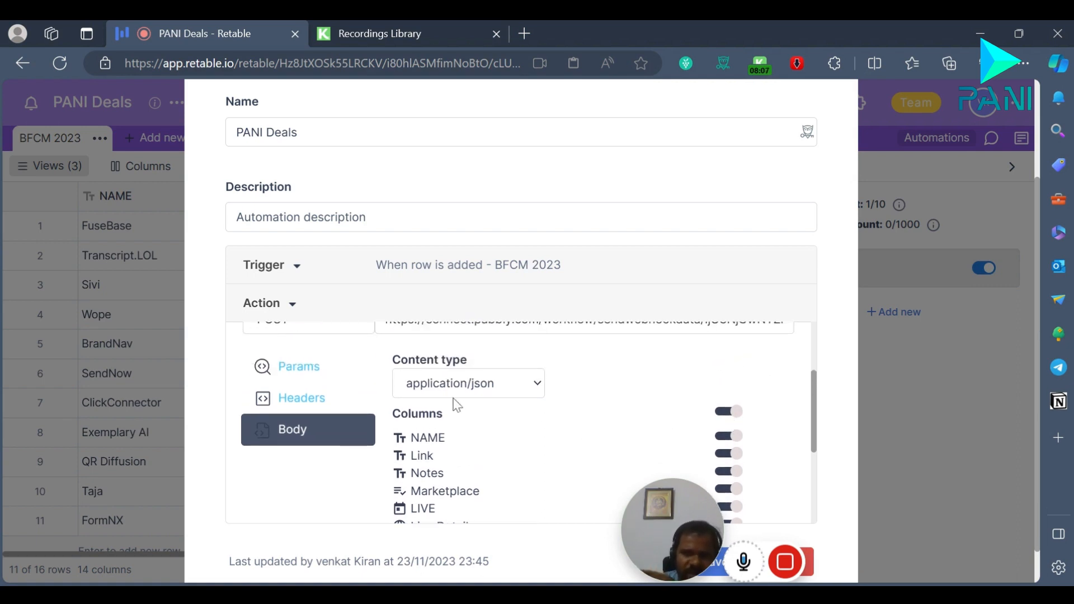
scroll(505, 418, up, 1)
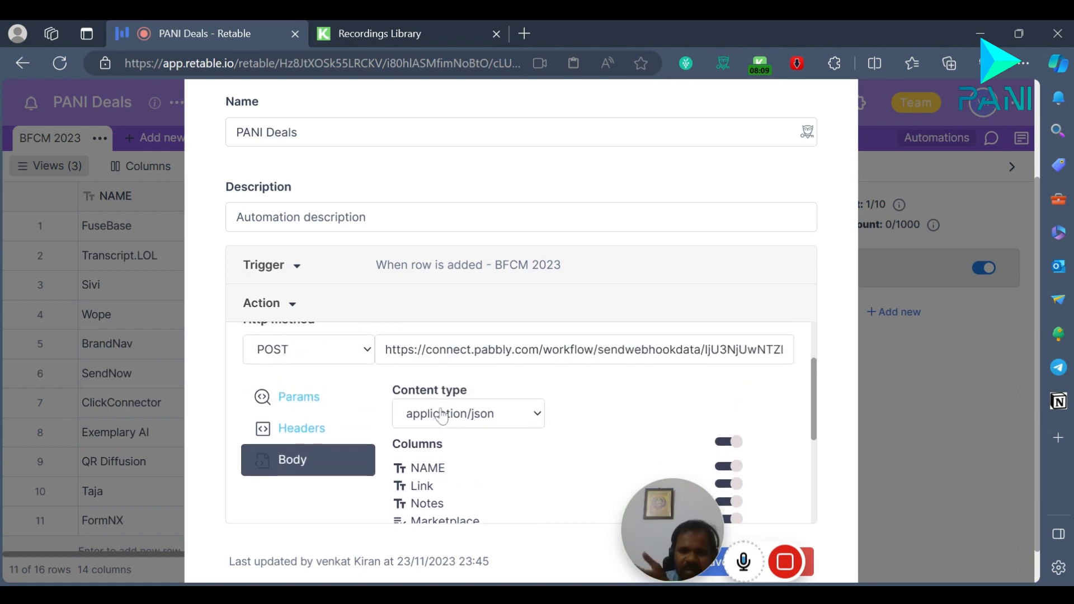
Step: Check the webhook's headers, remove the empty query parameter and save the PANI Deals automation
click(317, 428)
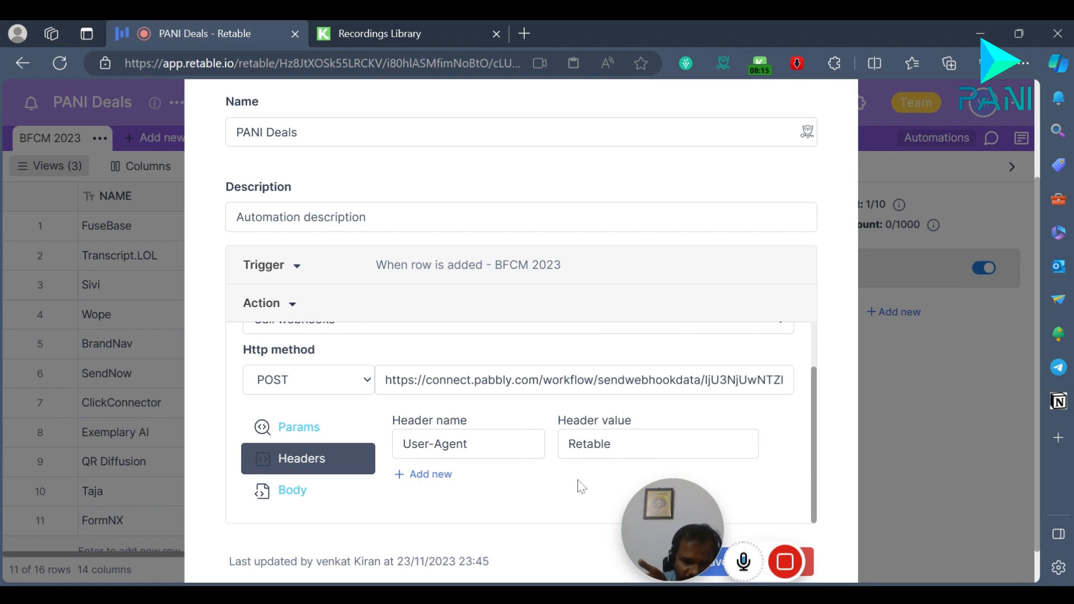
click(316, 430)
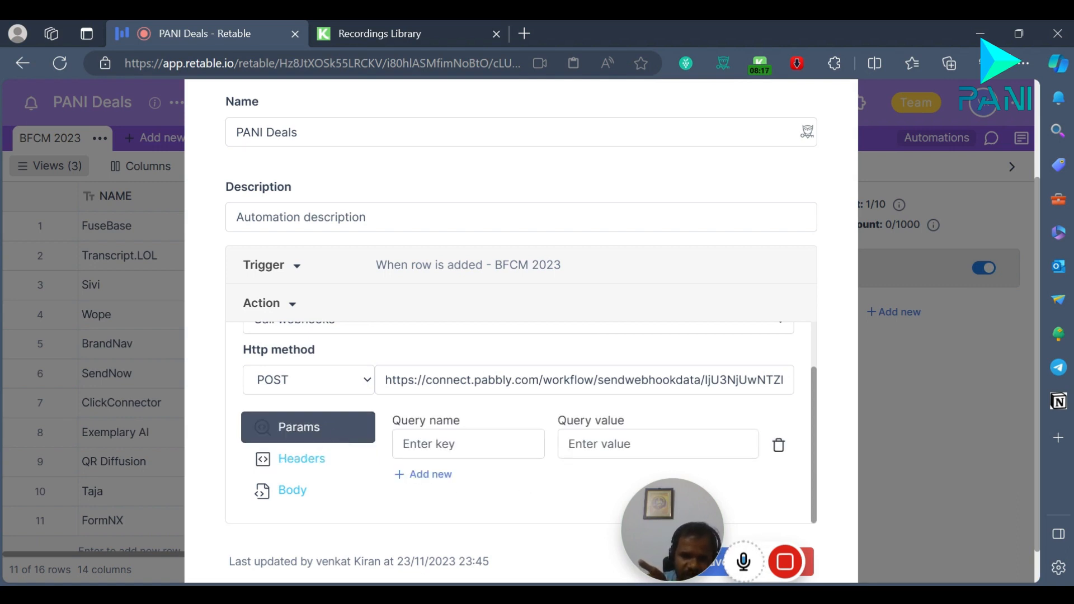
click(778, 447)
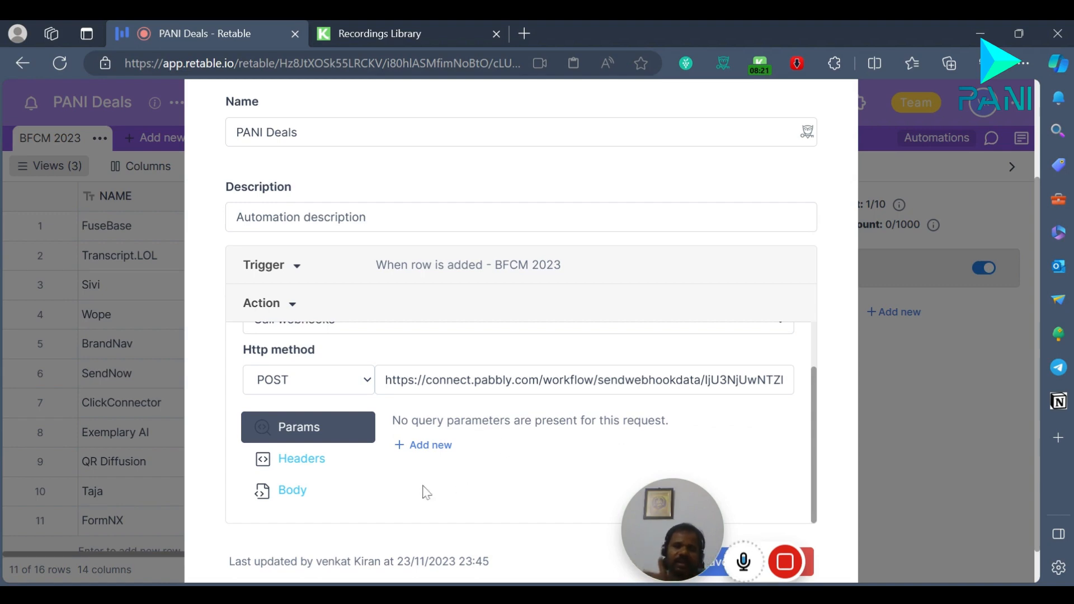
scroll(576, 401, down, 1)
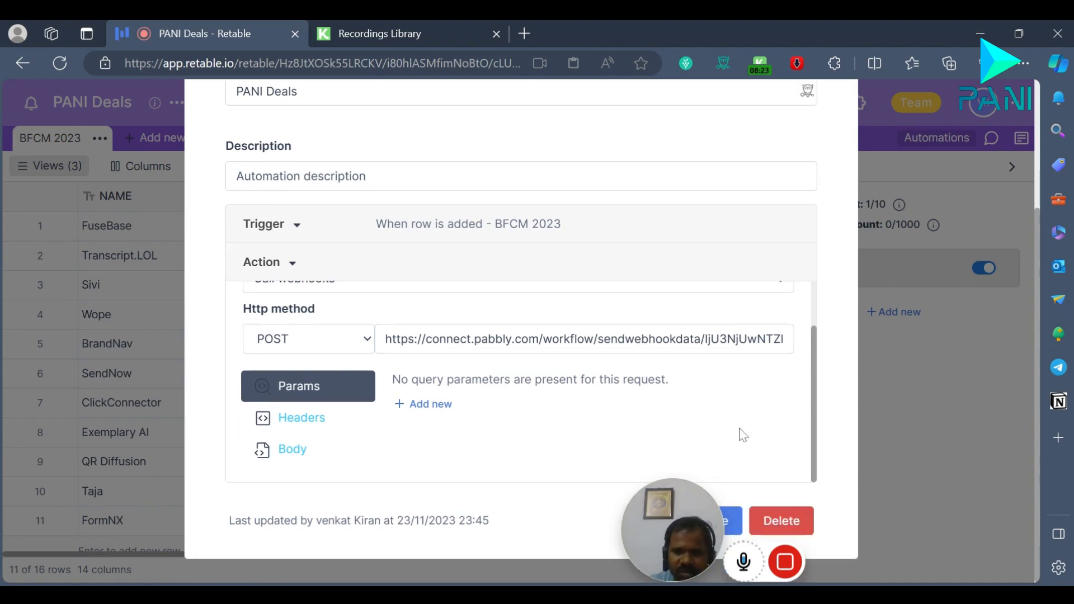
scroll(791, 160, up, 3)
click(810, 136)
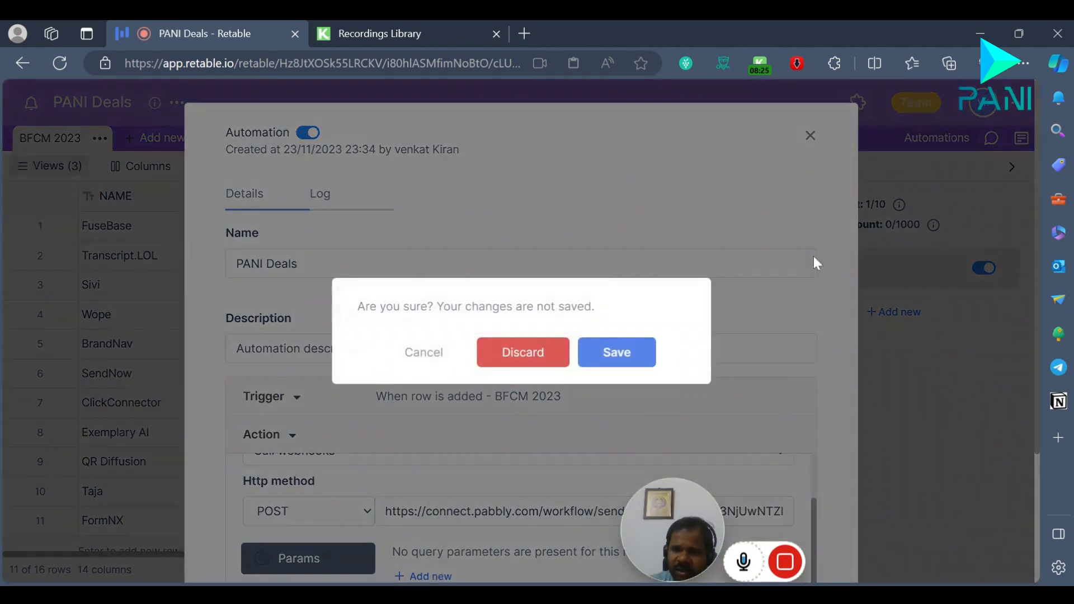
click(617, 352)
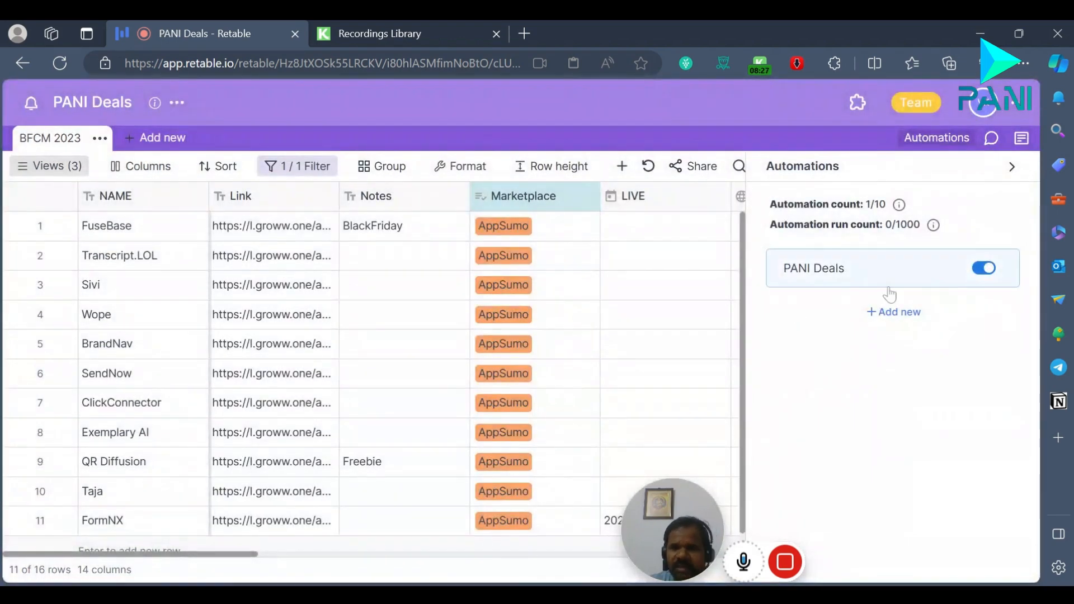
Step: Start a new automation and look through the available trigger types
click(896, 313)
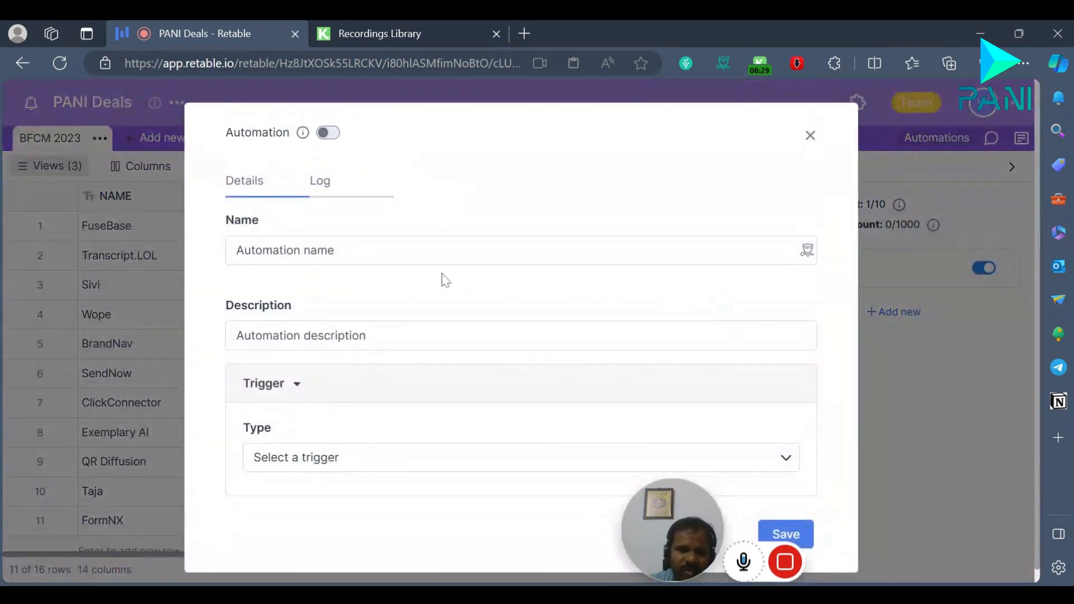
click(313, 452)
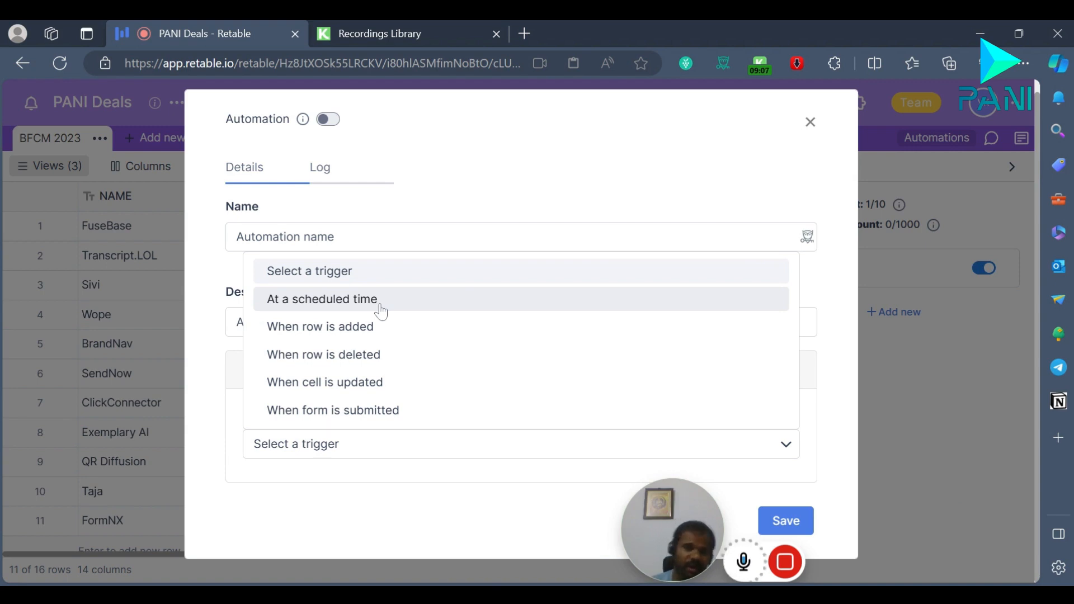
click(526, 207)
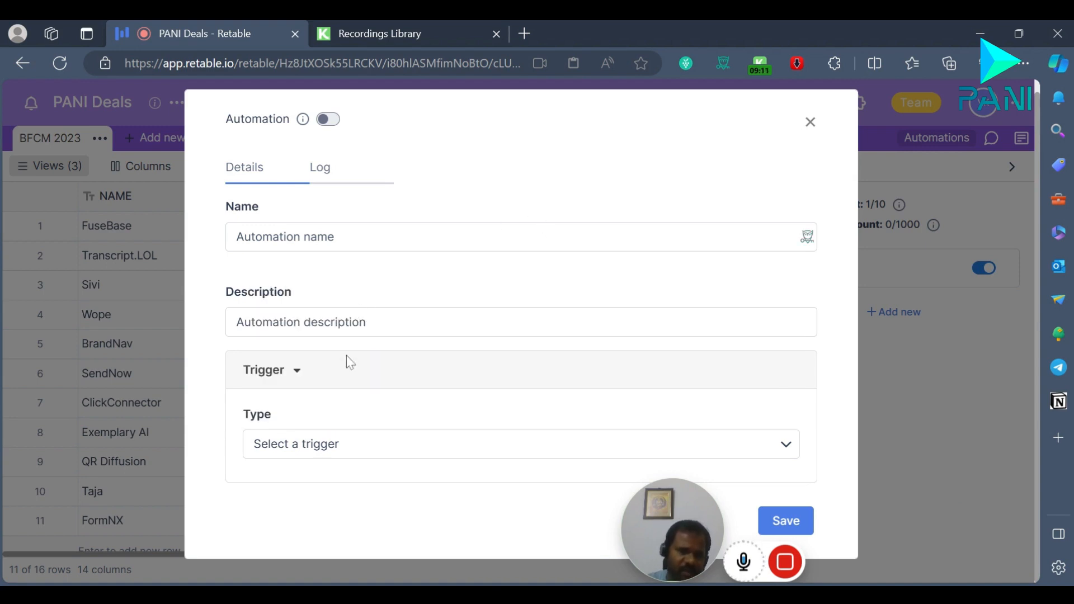
click(315, 457)
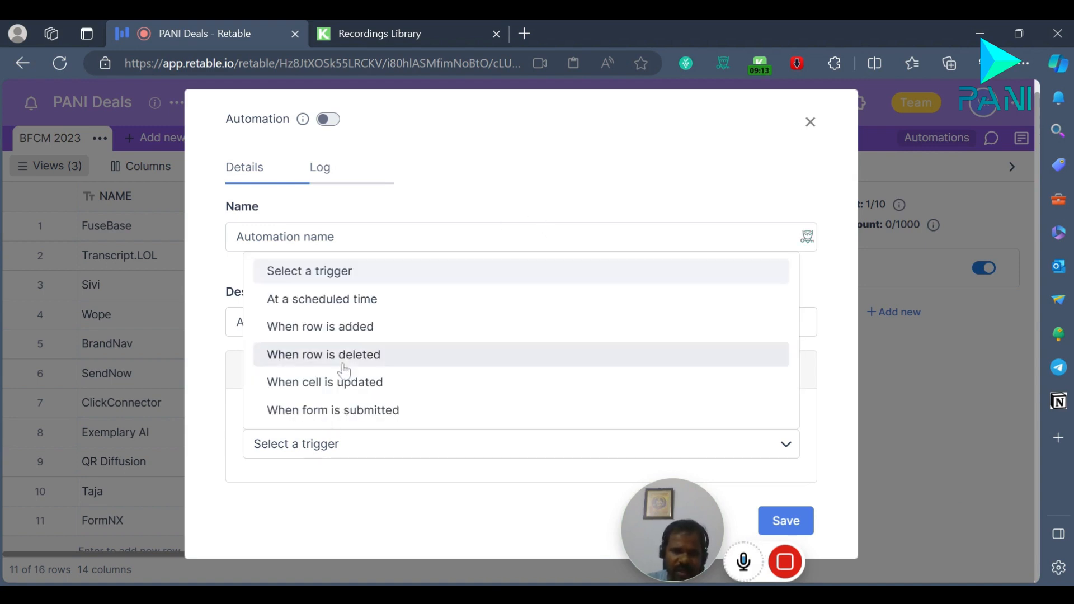
drag(242, 369, 249, 381)
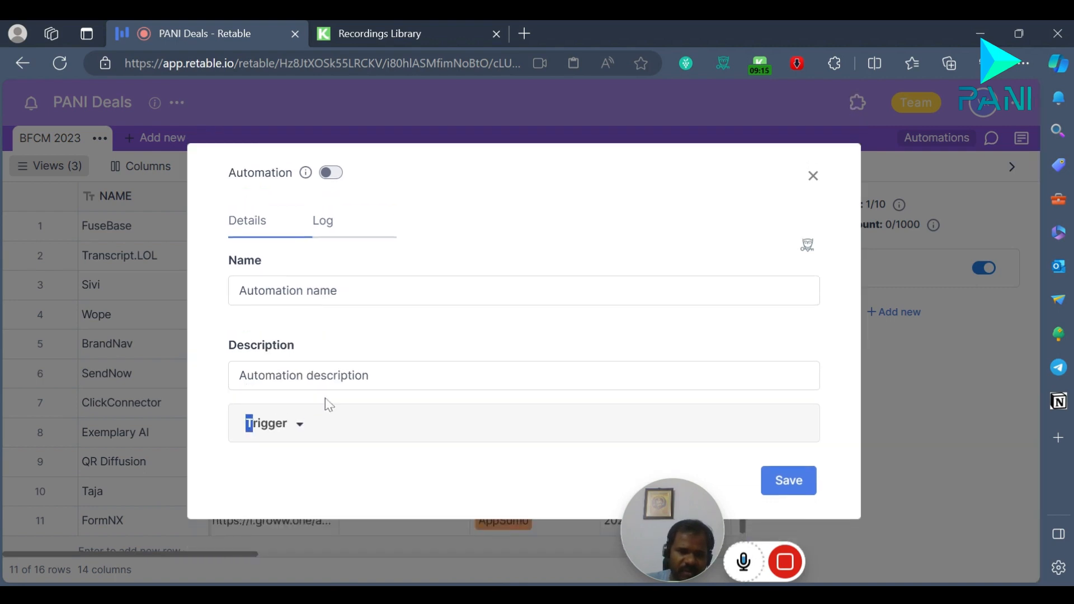
click(362, 434)
scroll(363, 394, down, 1)
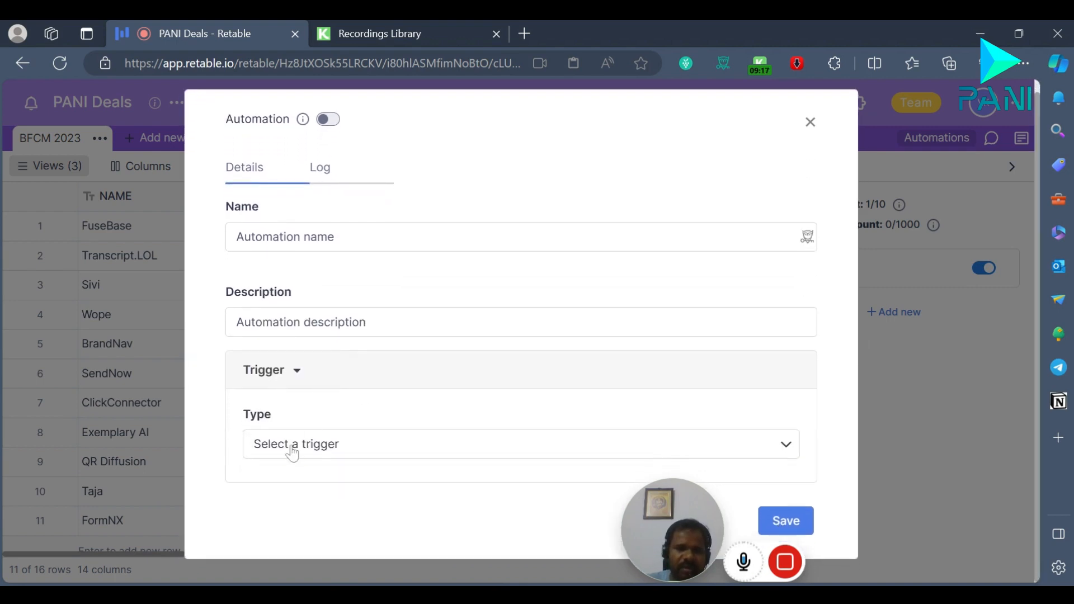
Step: Set the new automation's trigger to At a scheduled time and review its hourly schedule options
click(307, 446)
click(370, 303)
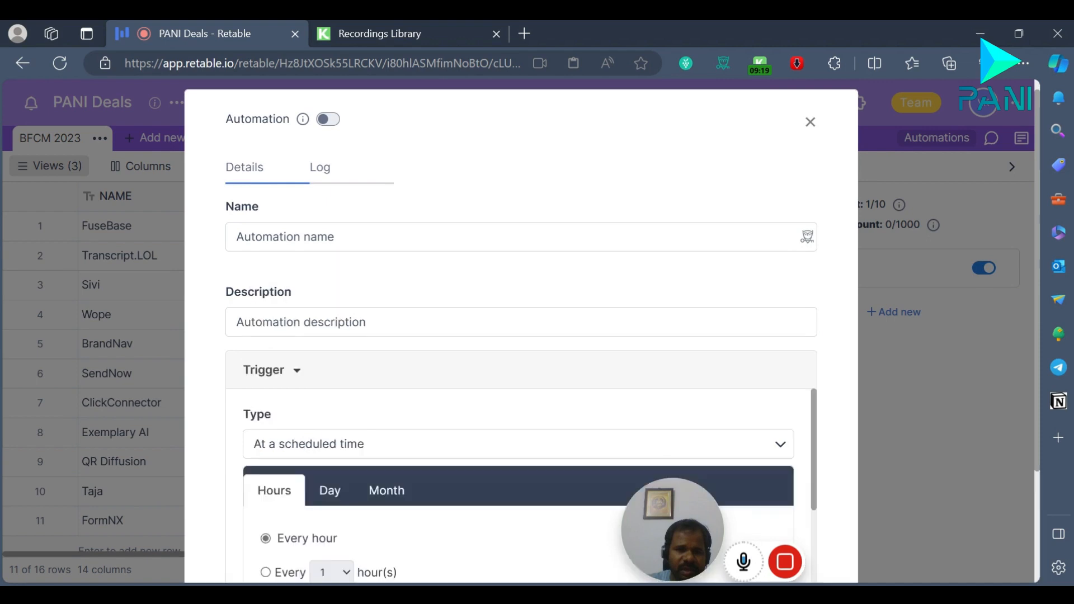
scroll(403, 388, down, 3)
scroll(358, 386, down, 3)
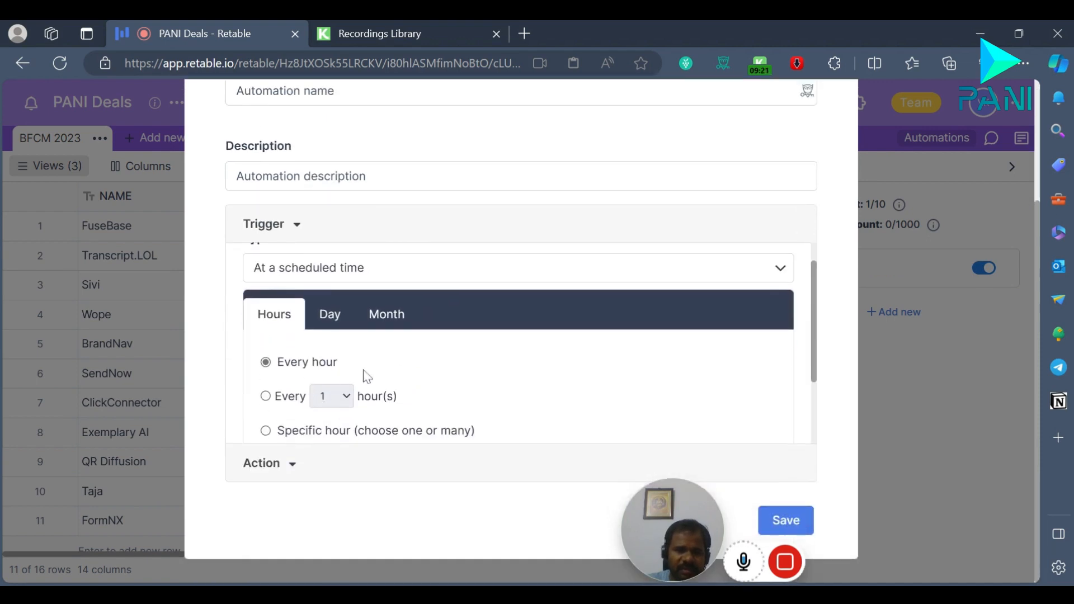
Step: Set the new automation's action to Send records for the BFCM 2023 table
click(288, 469)
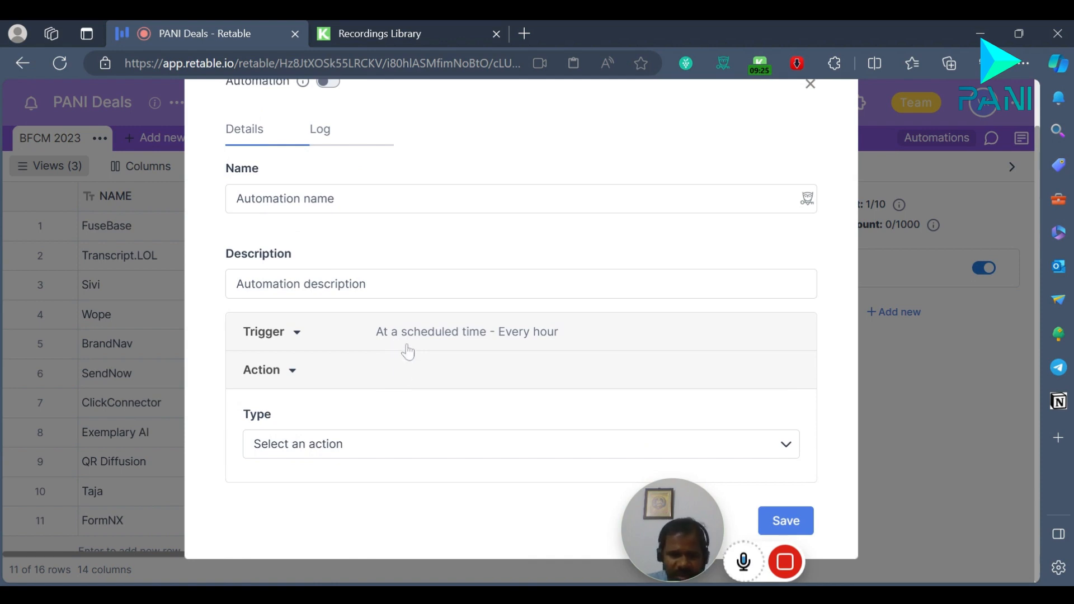
click(329, 446)
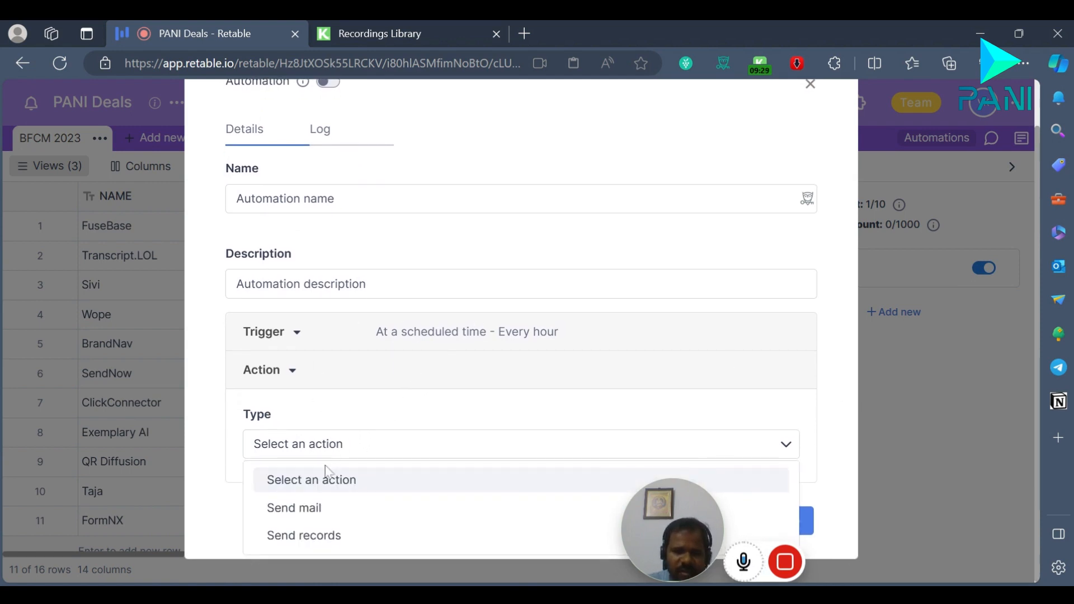
click(324, 537)
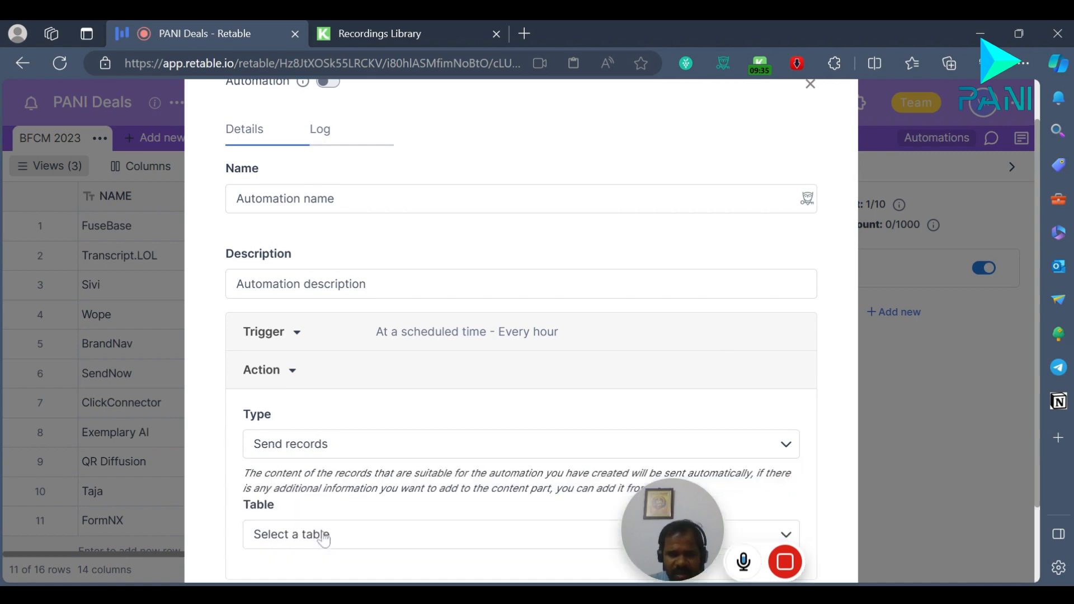
scroll(430, 408, down, 2)
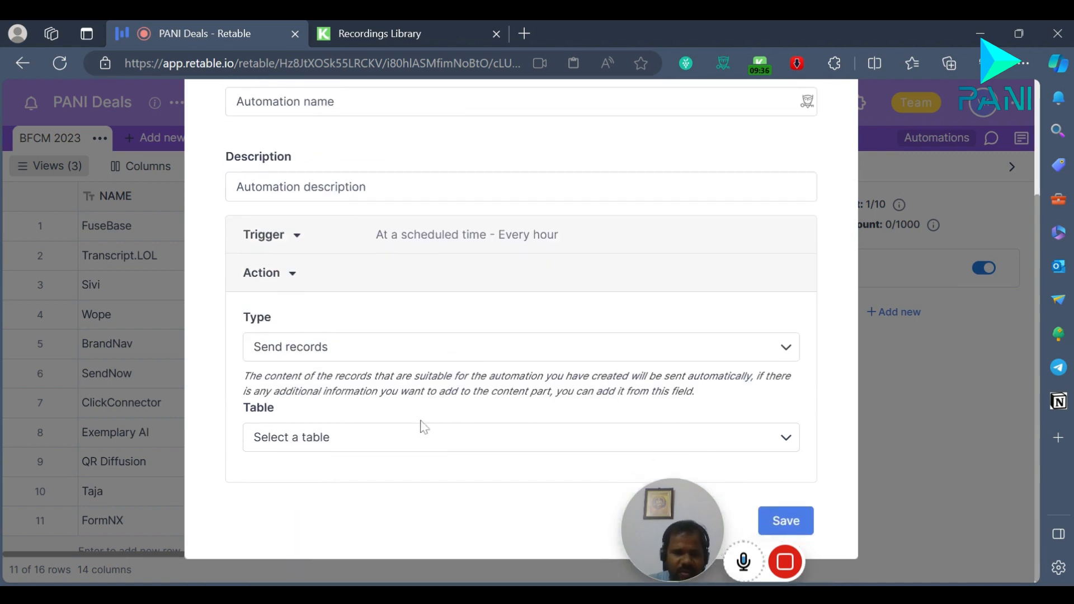
click(778, 438)
click(351, 506)
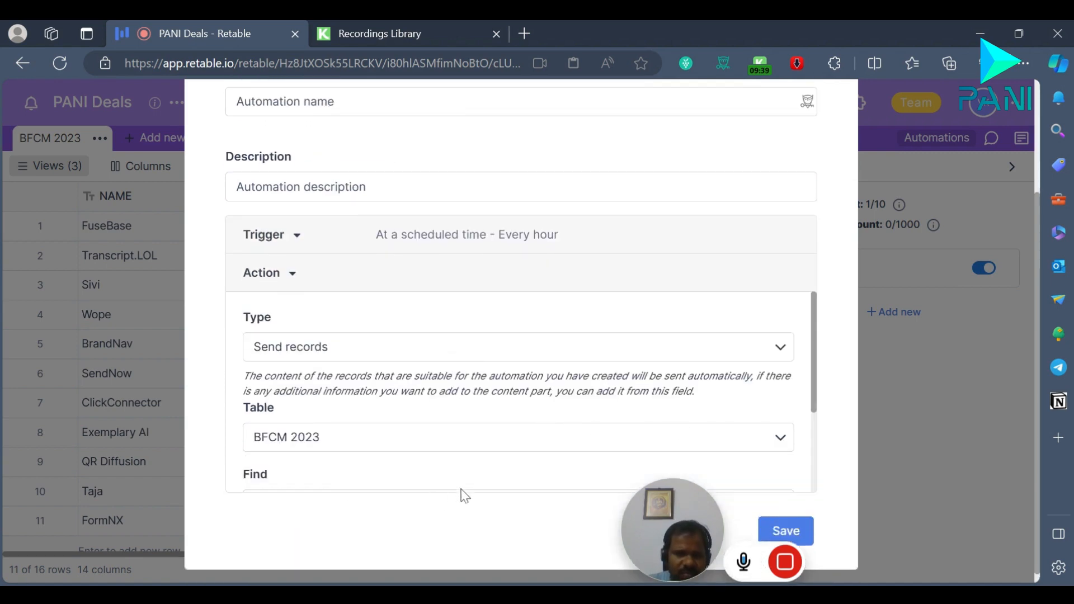
Step: Examine the Find conditions of the Send records action and close the new automation without saving it
scroll(408, 400, down, 3)
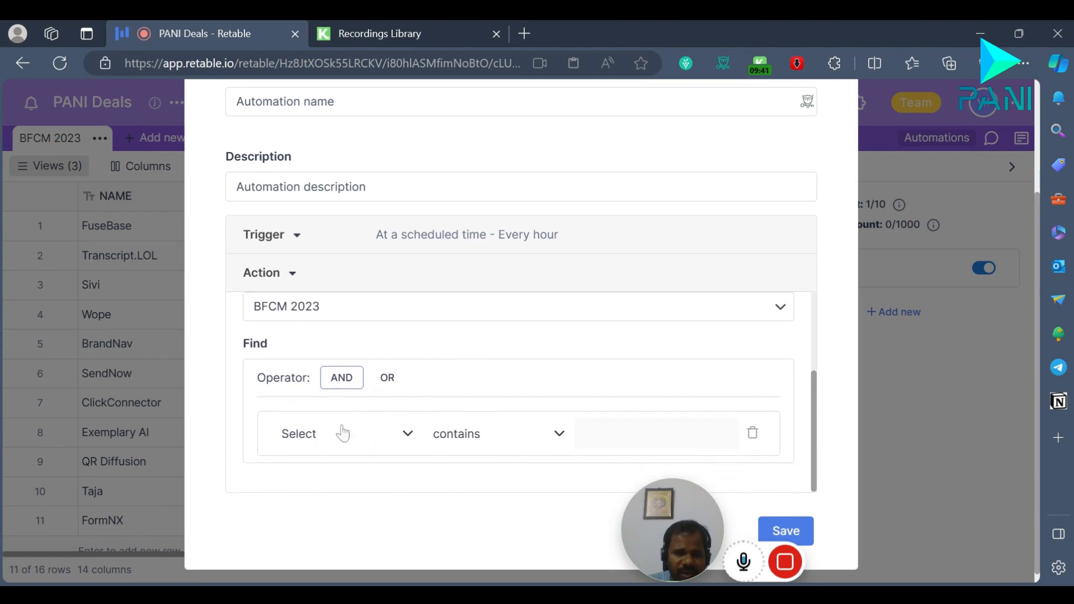
scroll(402, 410, down, 1)
scroll(386, 392, up, 3)
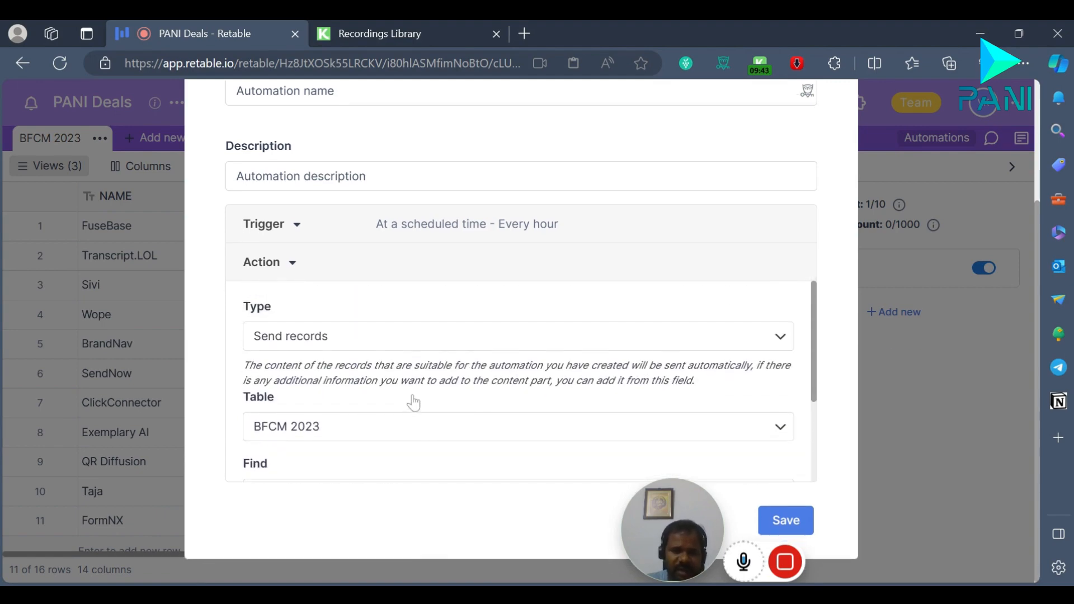
scroll(420, 407, up, 3)
scroll(419, 408, down, 3)
scroll(420, 408, up, 3)
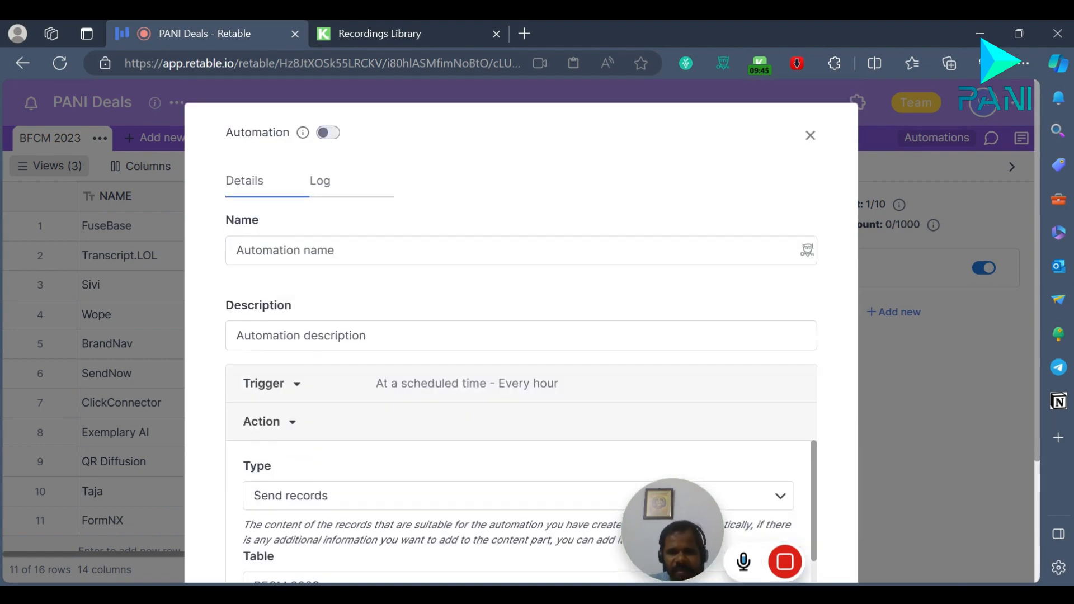
scroll(615, 425, down, 5)
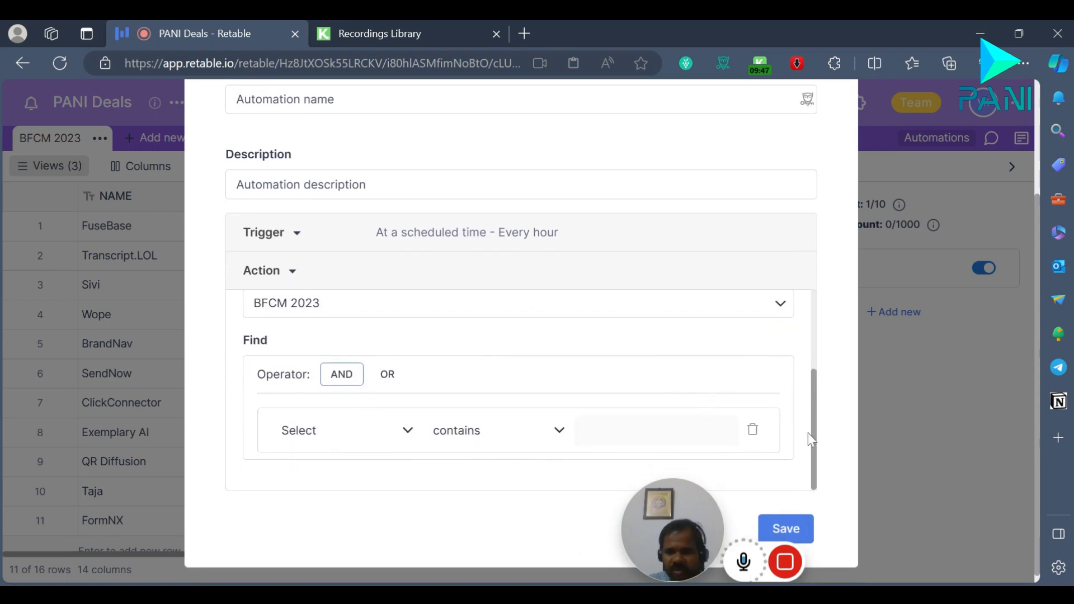
scroll(825, 123, up, 3)
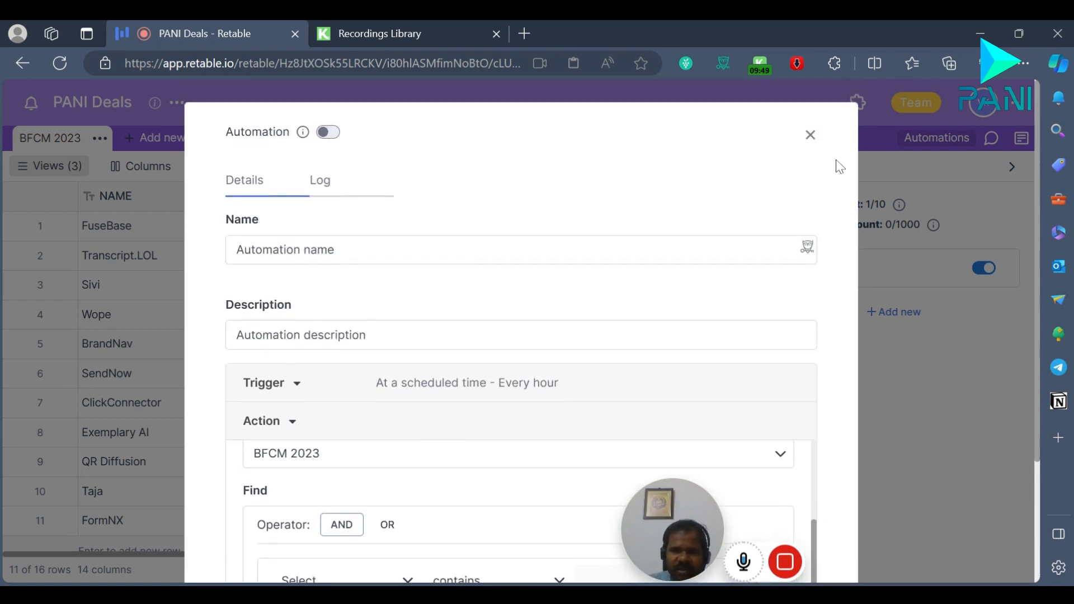
click(811, 136)
click(546, 349)
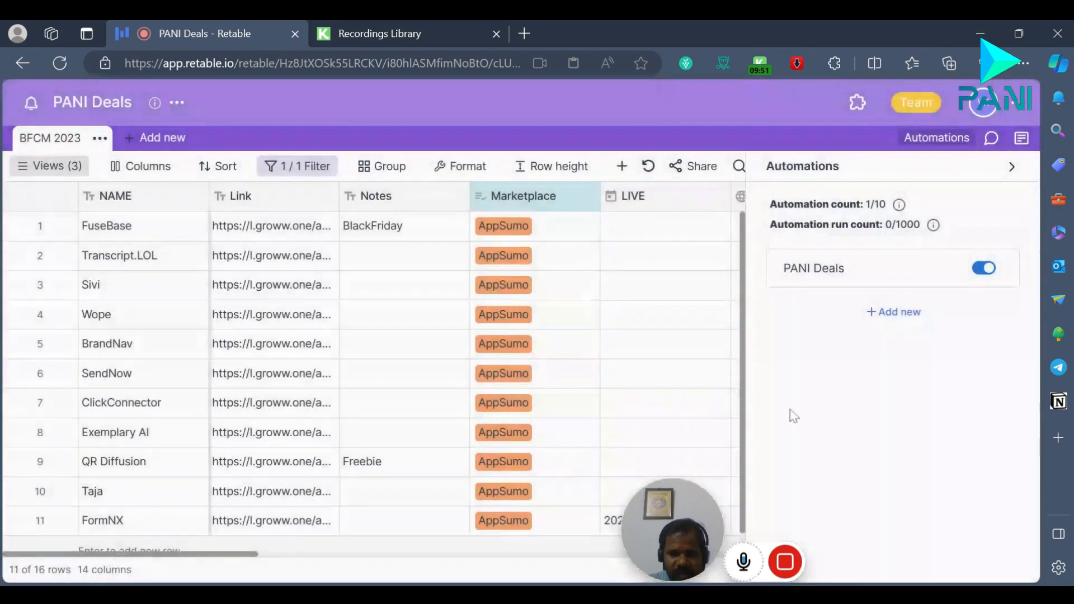
Step: Close the automations list and view the team's organization members and the profile in the account overview
click(1011, 166)
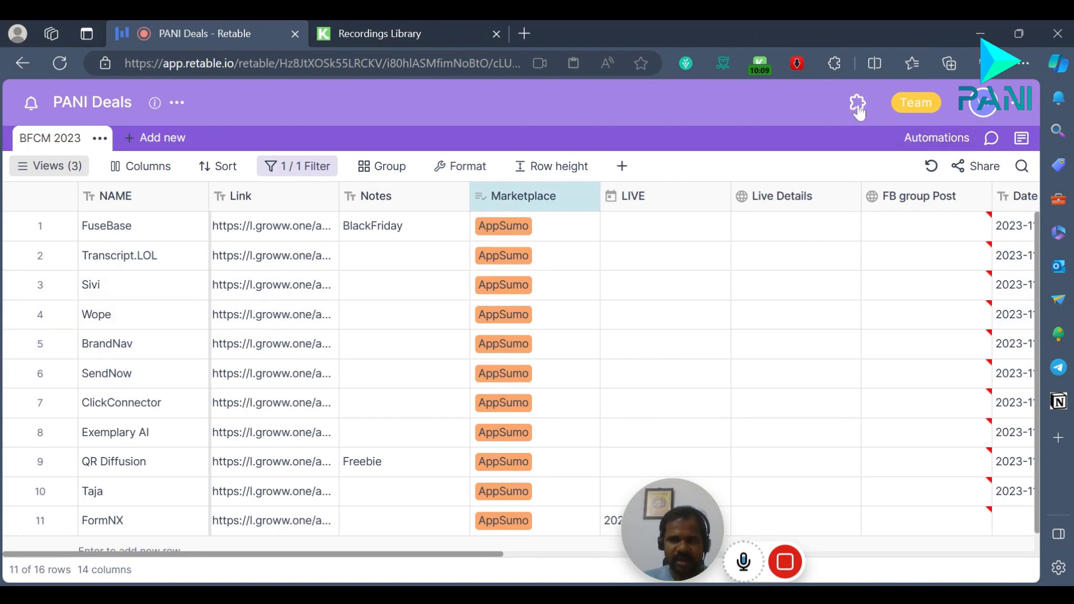
click(918, 111)
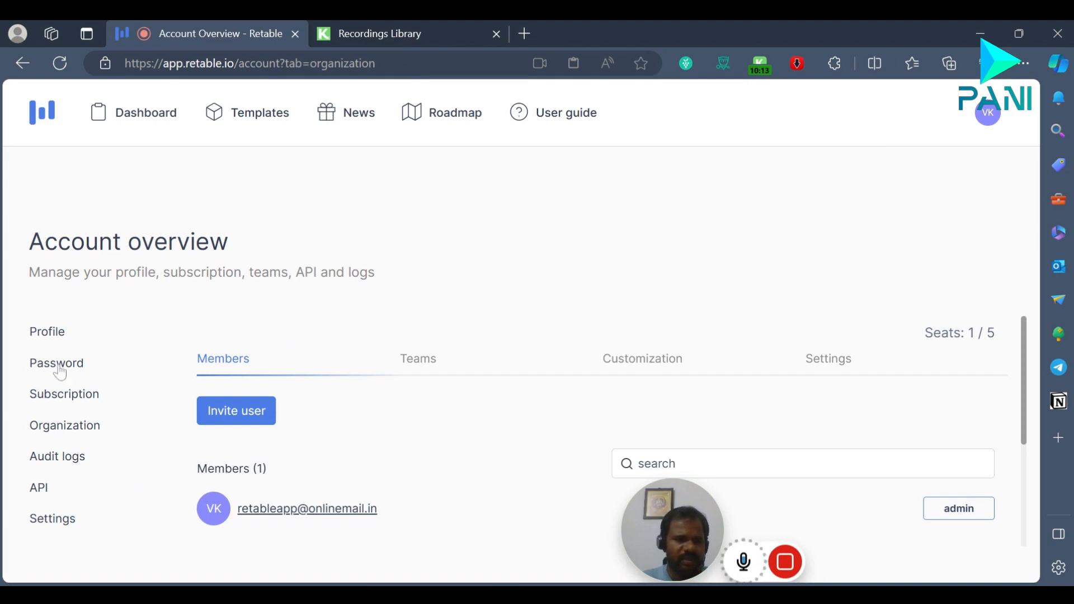
click(48, 334)
Step: Visit the template gallery from the dashboard and return to the dashboard through app.retable.io
click(166, 122)
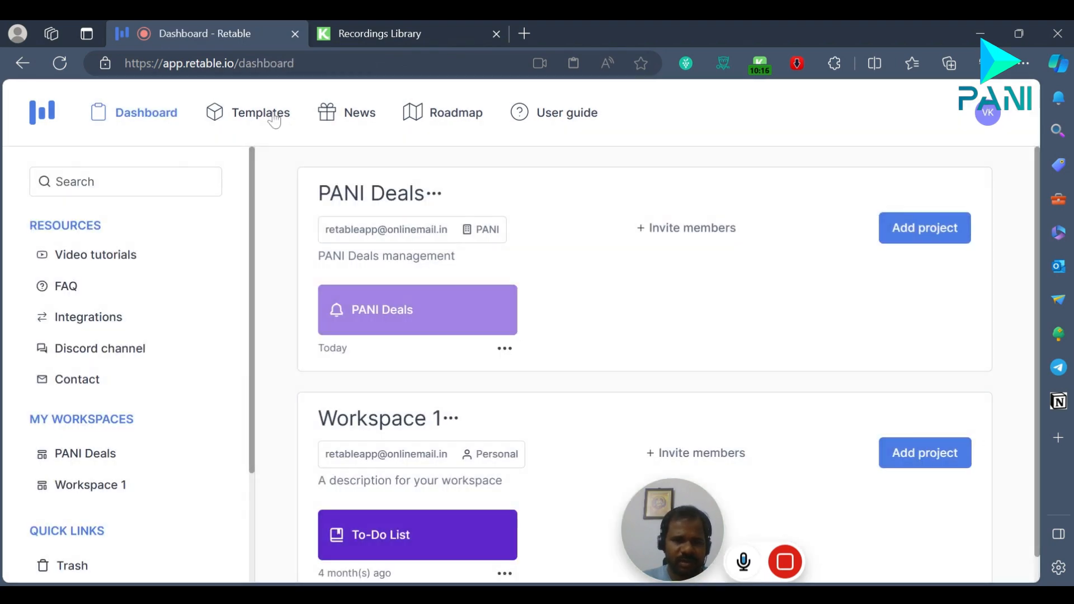
click(273, 116)
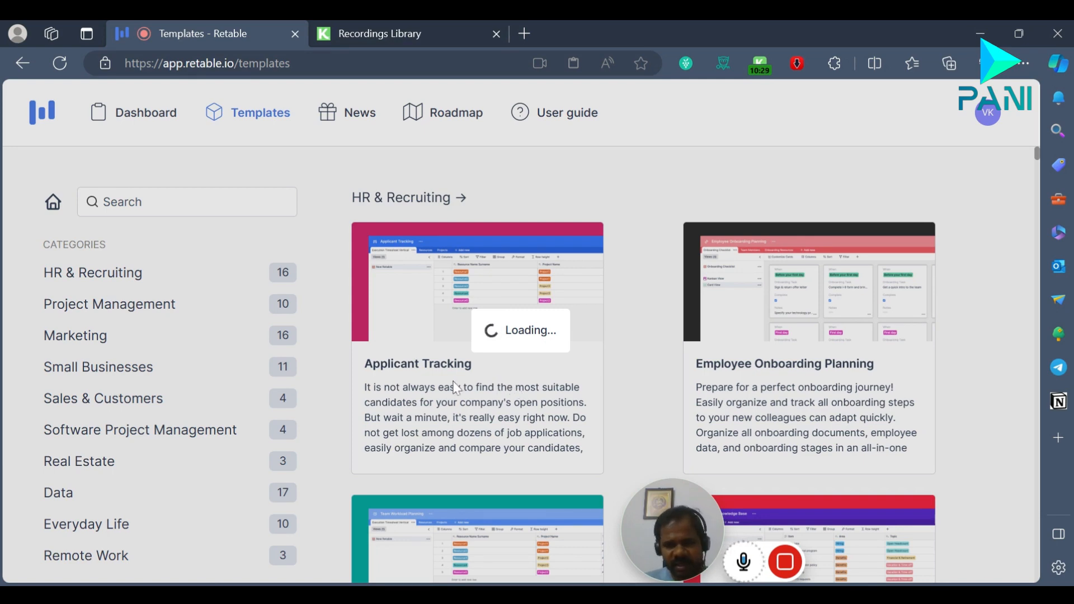
click(59, 63)
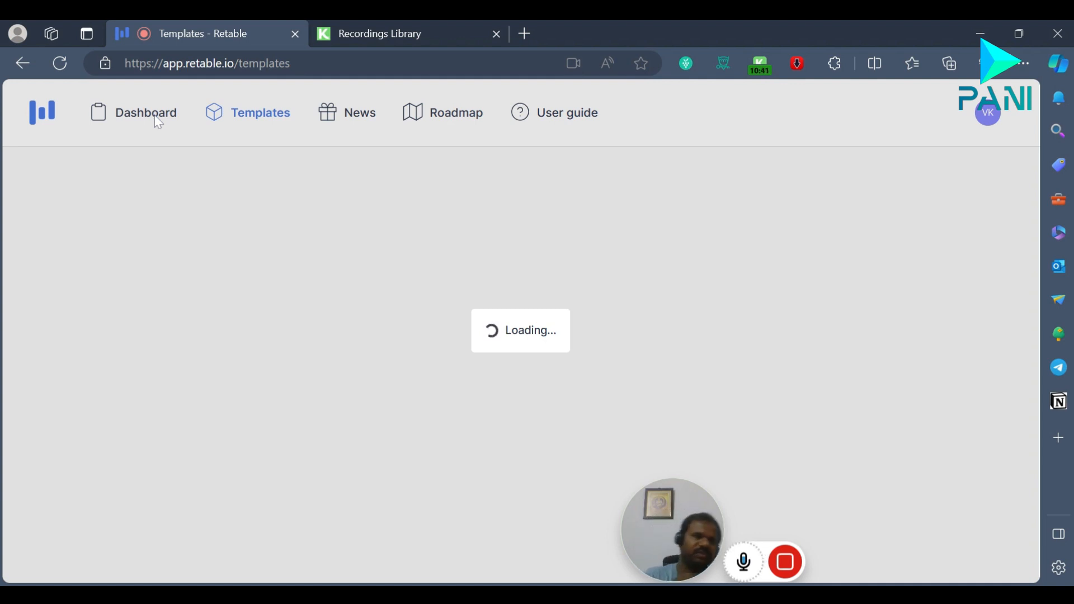
drag(236, 64, 433, 76)
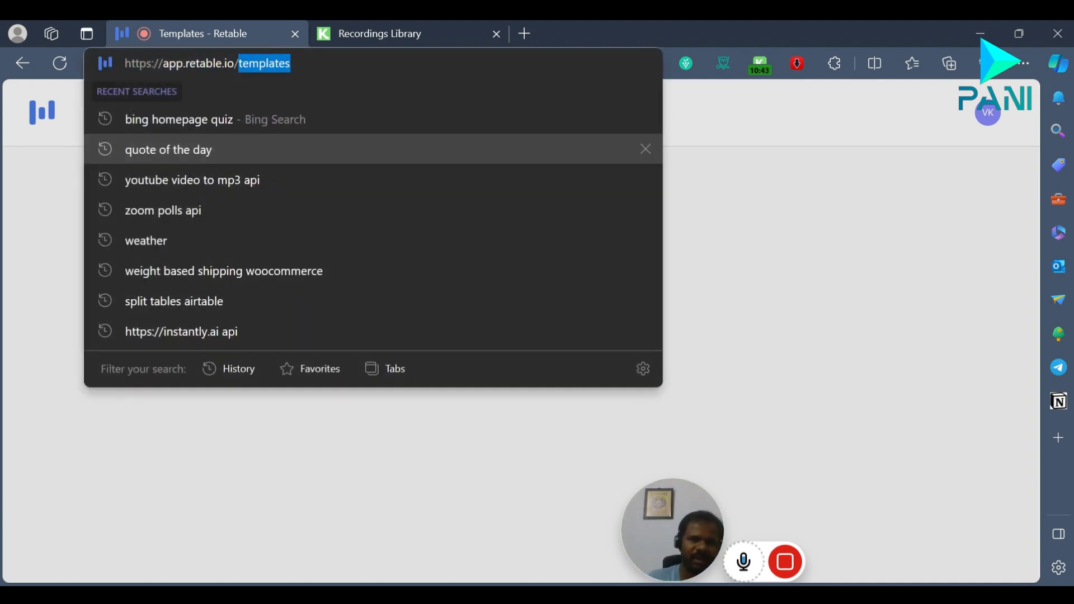
key(BackSpace)
key(Return)
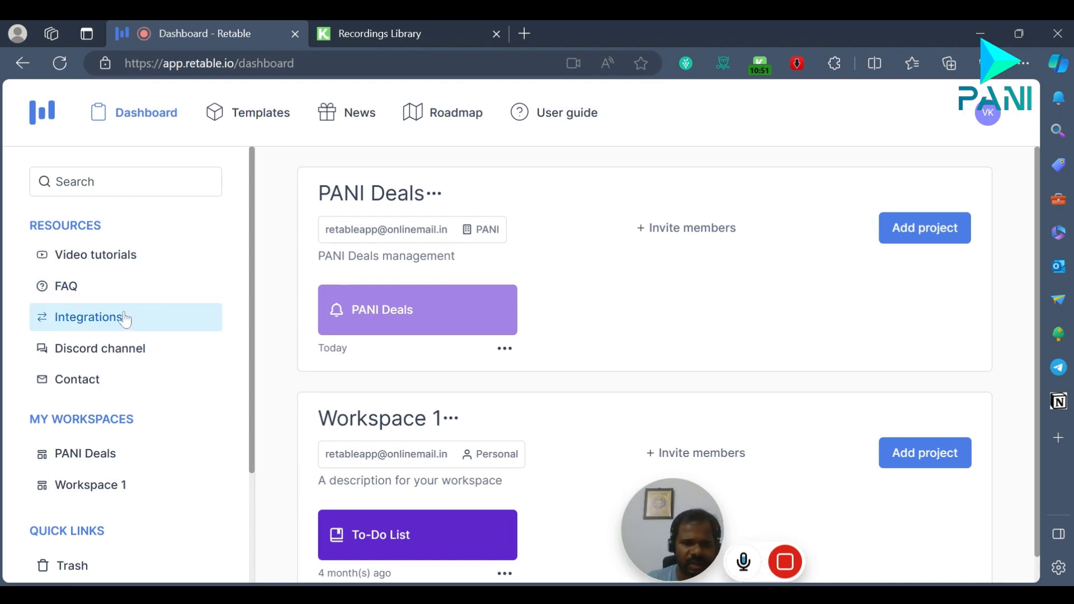
Step: Open Retable's integrations page and review the supported services down to Pabbly, Make.com and Zapier
click(124, 319)
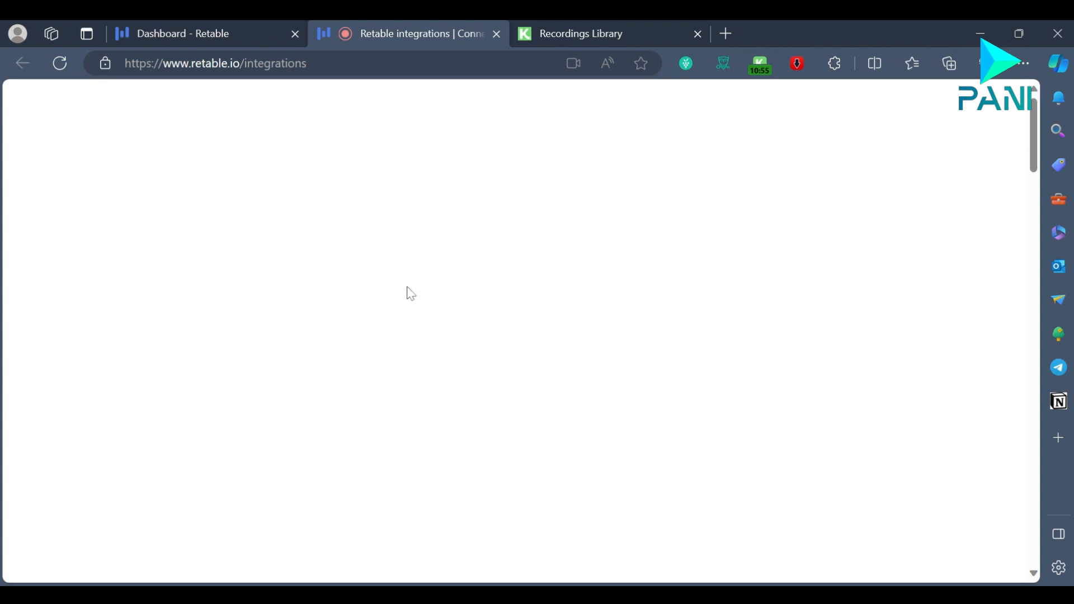
scroll(246, 403, down, 10)
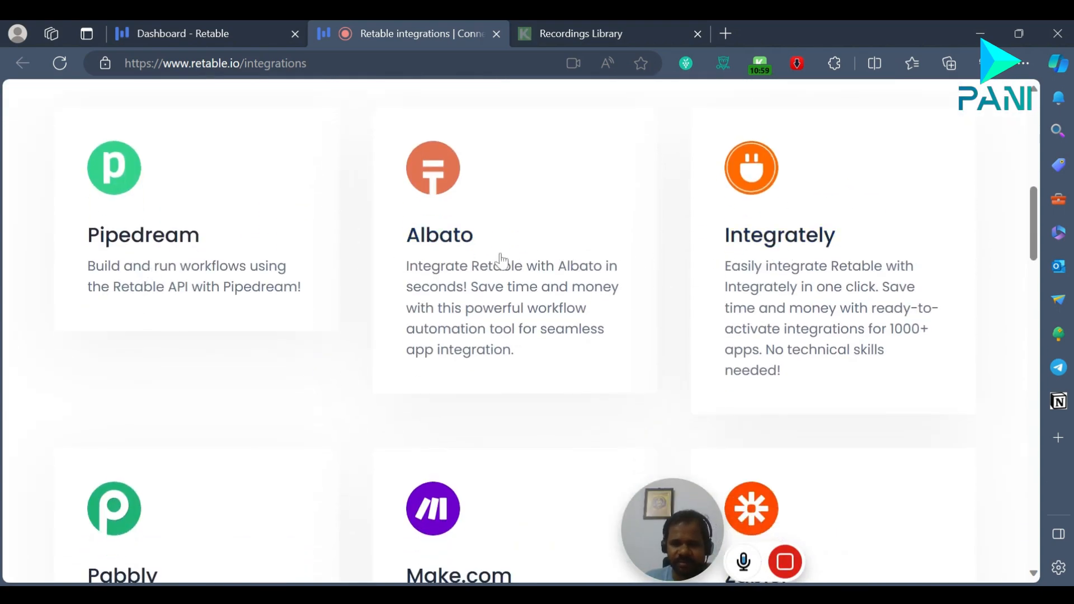
scroll(616, 335, down, 4)
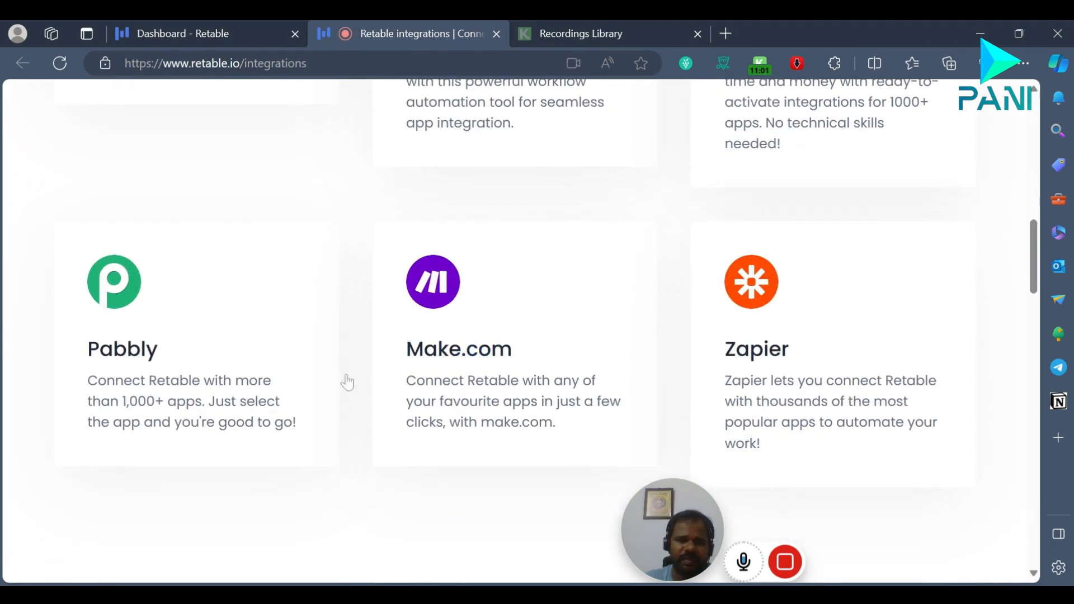
scroll(820, 349, down, 3)
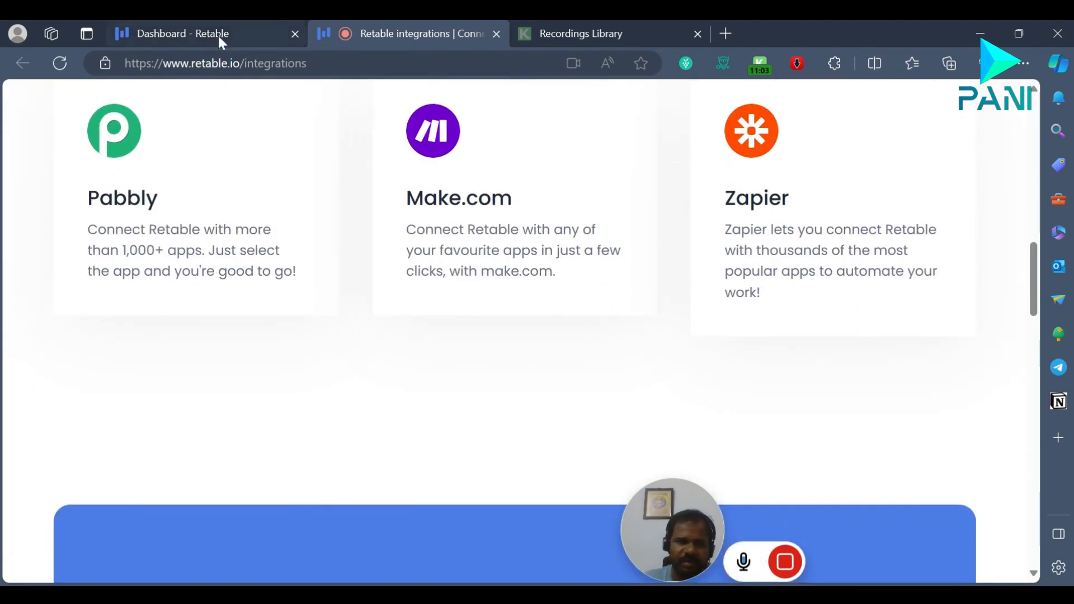
Step: Return to the dashboard and look through its resources, workspaces and quick links
click(217, 35)
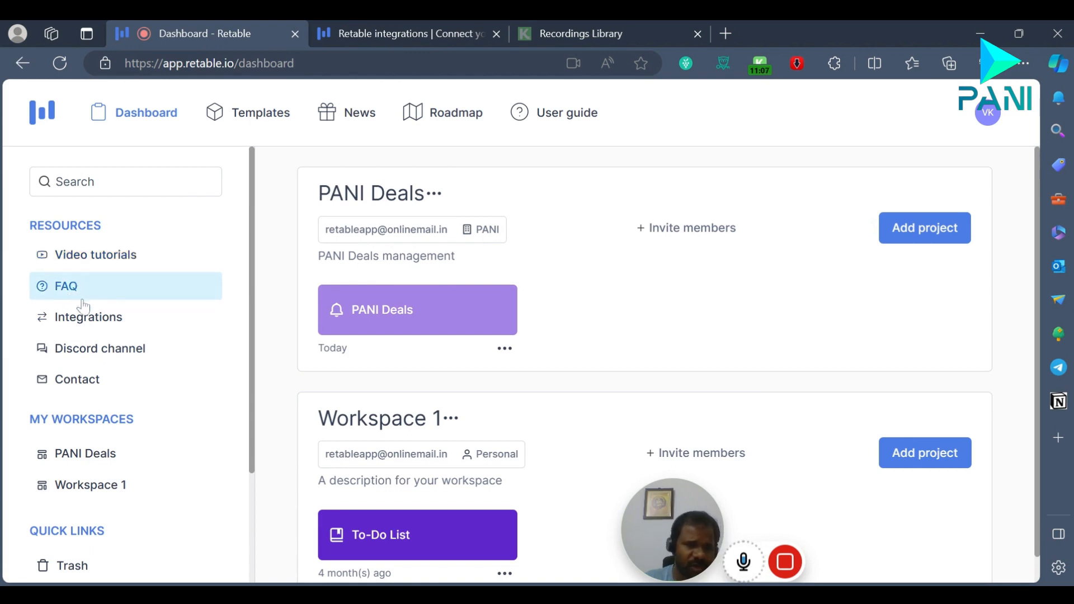
scroll(139, 364, down, 2)
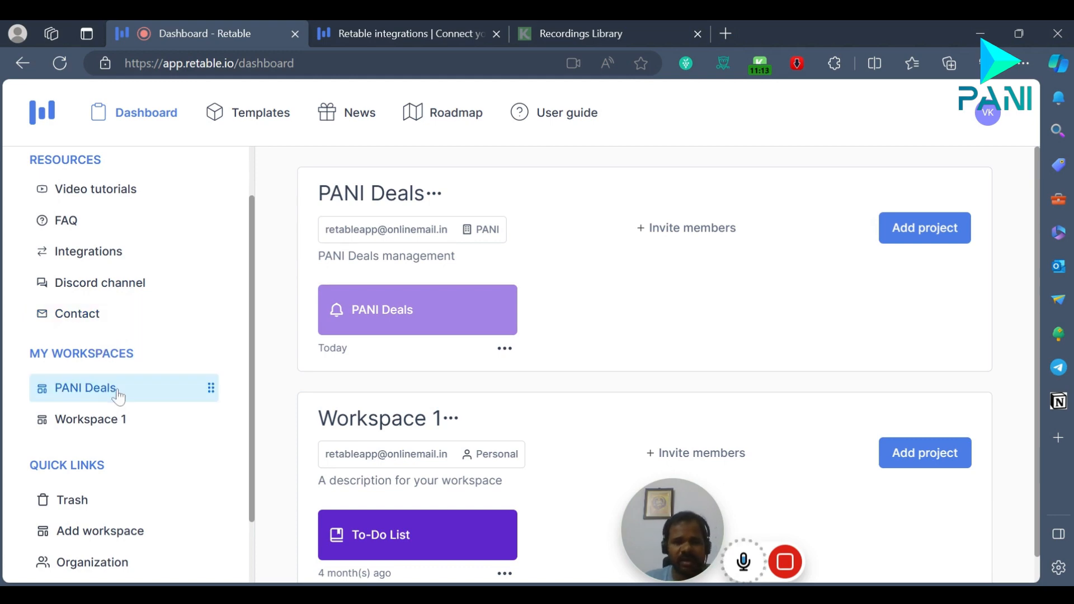
scroll(134, 416, down, 1)
scroll(134, 416, down, 2)
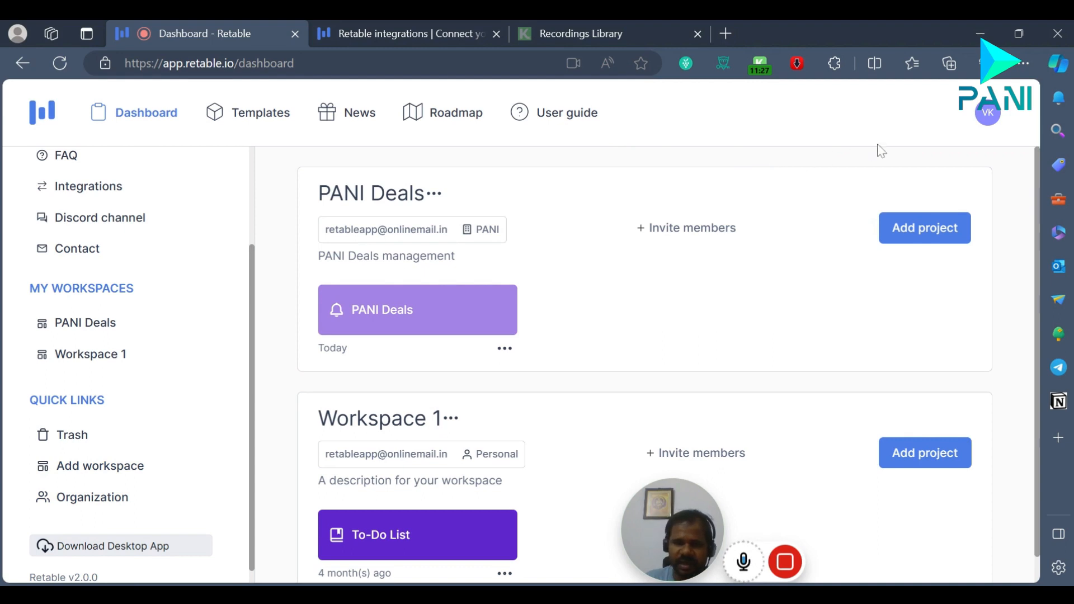
Step: Open the account's API settings to view the API key management options
click(987, 113)
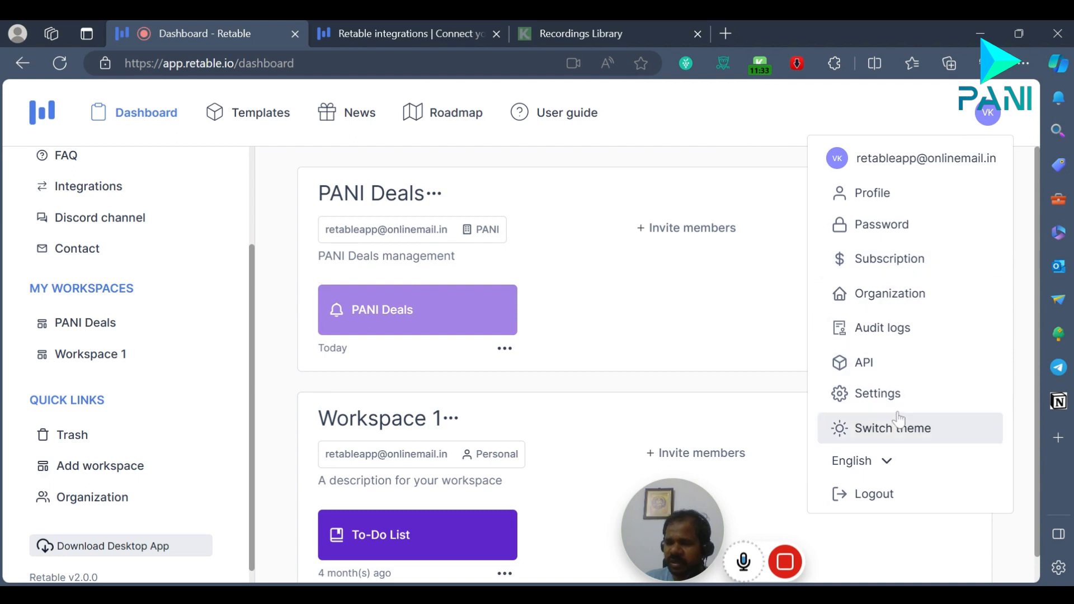
click(879, 364)
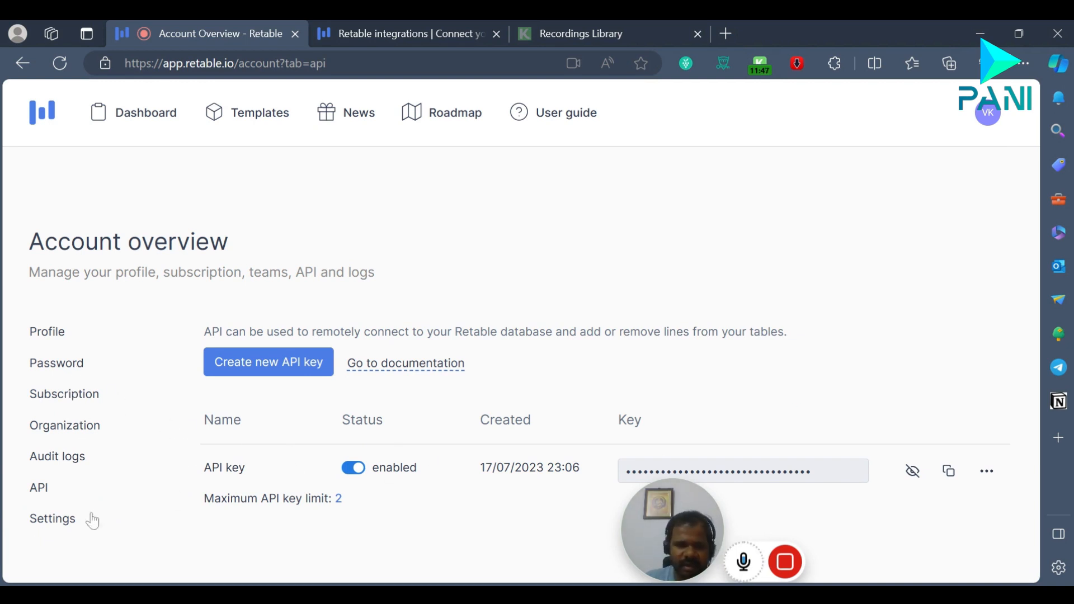
Step: Review the account's date, number and currency format settings, and return to the API settings
click(66, 519)
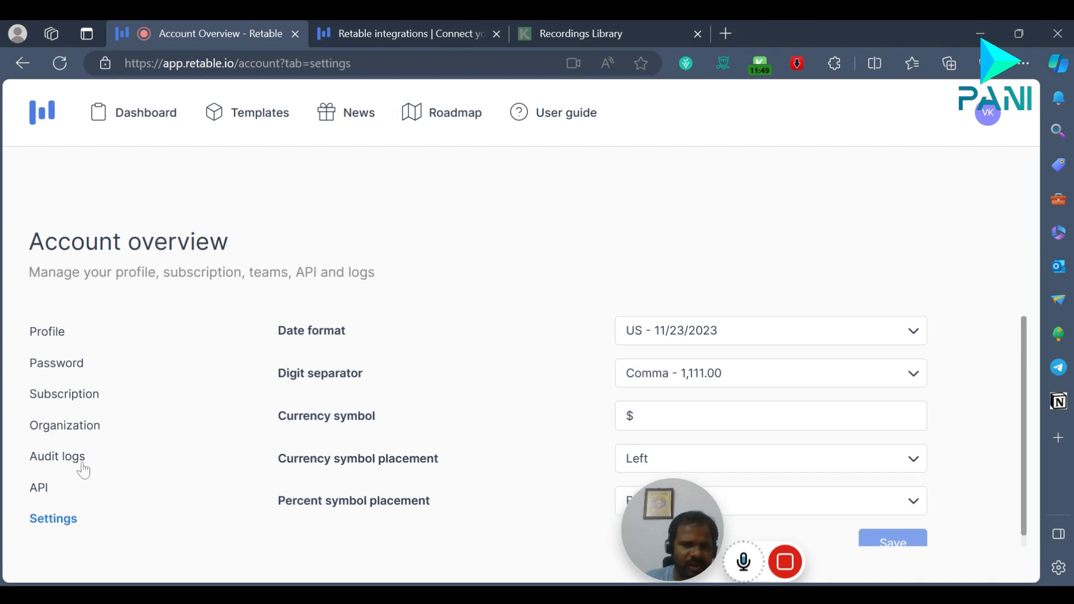
click(42, 488)
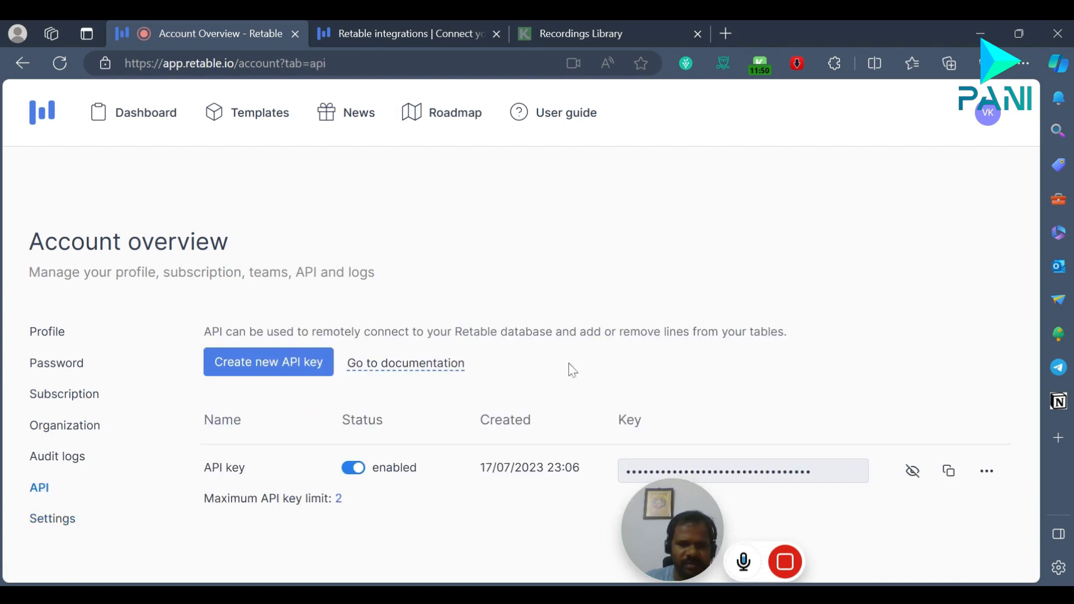
Step: Switch the interface to the dark theme and open the dashboard
click(988, 115)
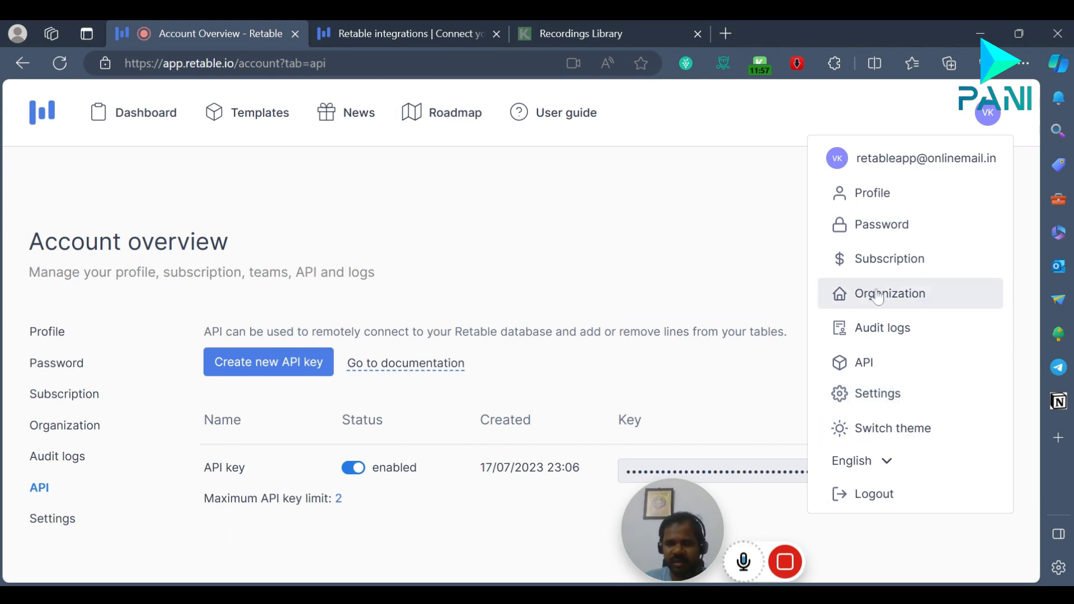
click(898, 443)
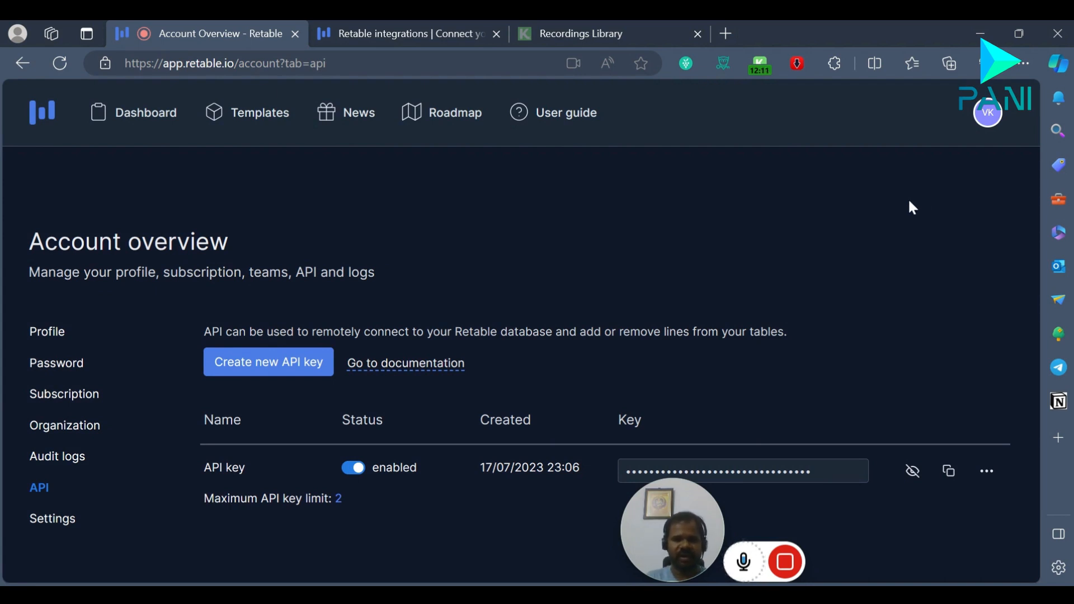
click(164, 125)
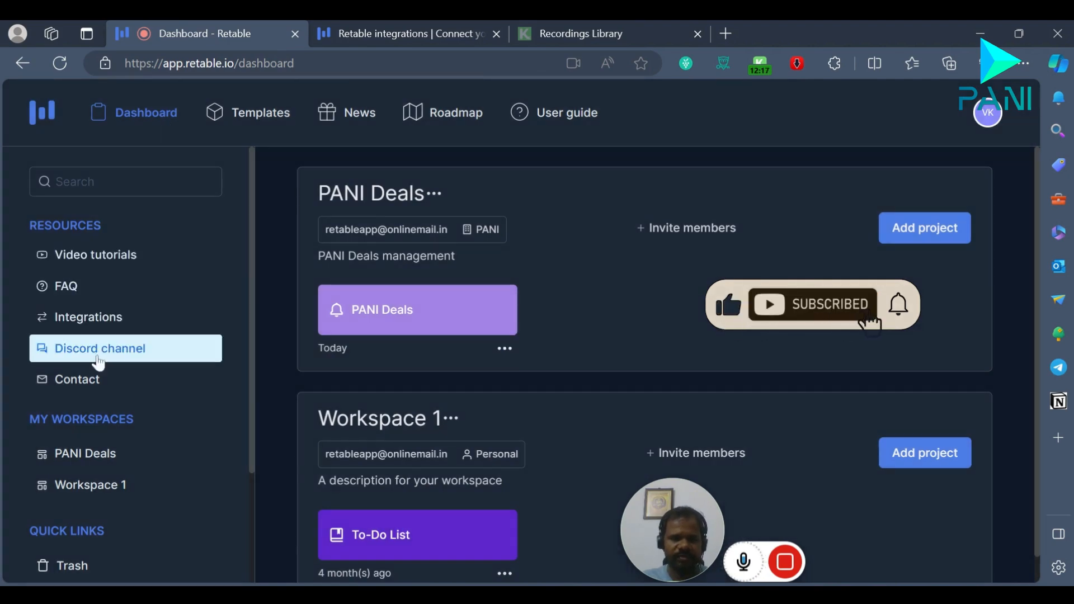
Step: Look over the Retable integrations page once more and close it to return to the dashboard
click(484, 35)
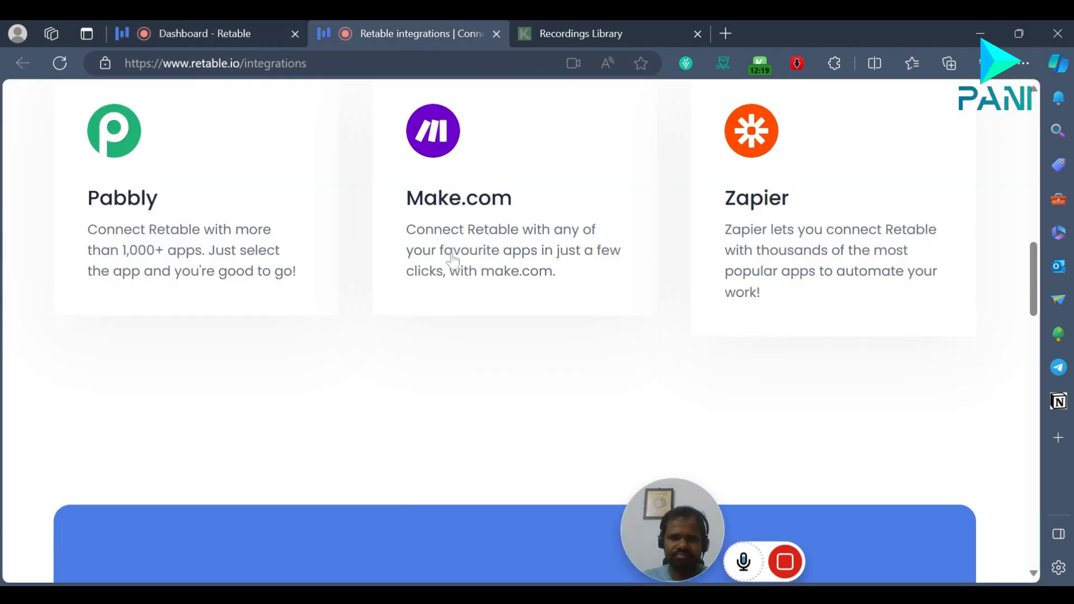
scroll(448, 257, up, 4)
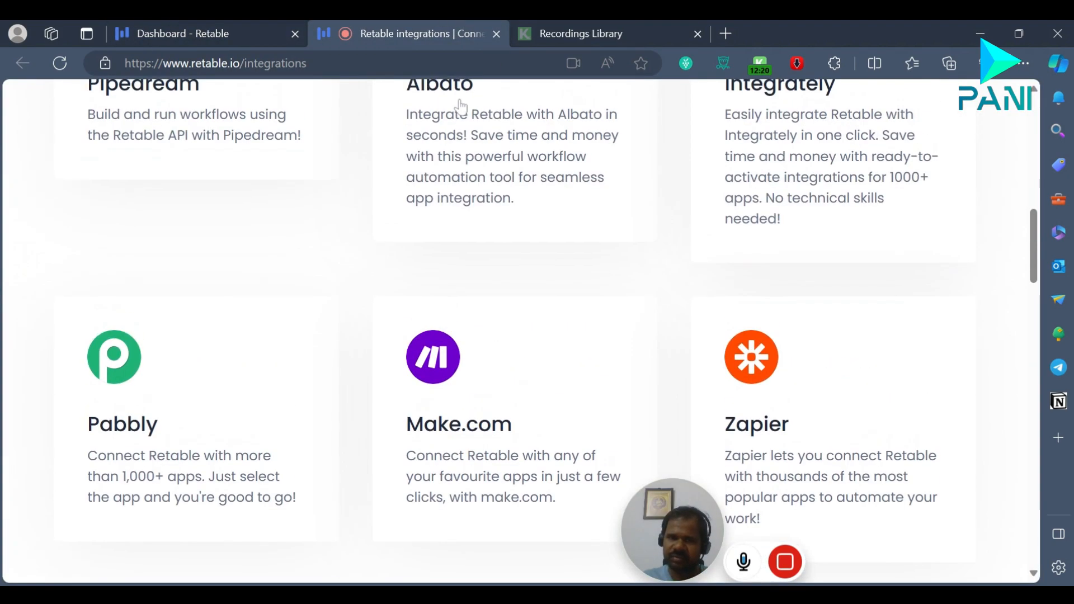
click(496, 34)
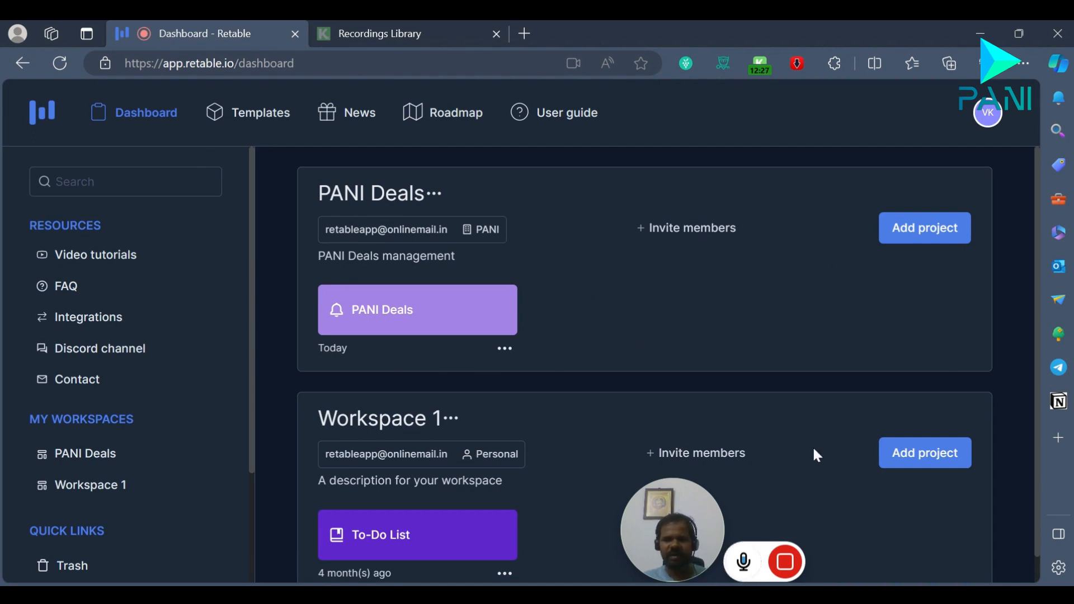
mouse_move(707, 536)
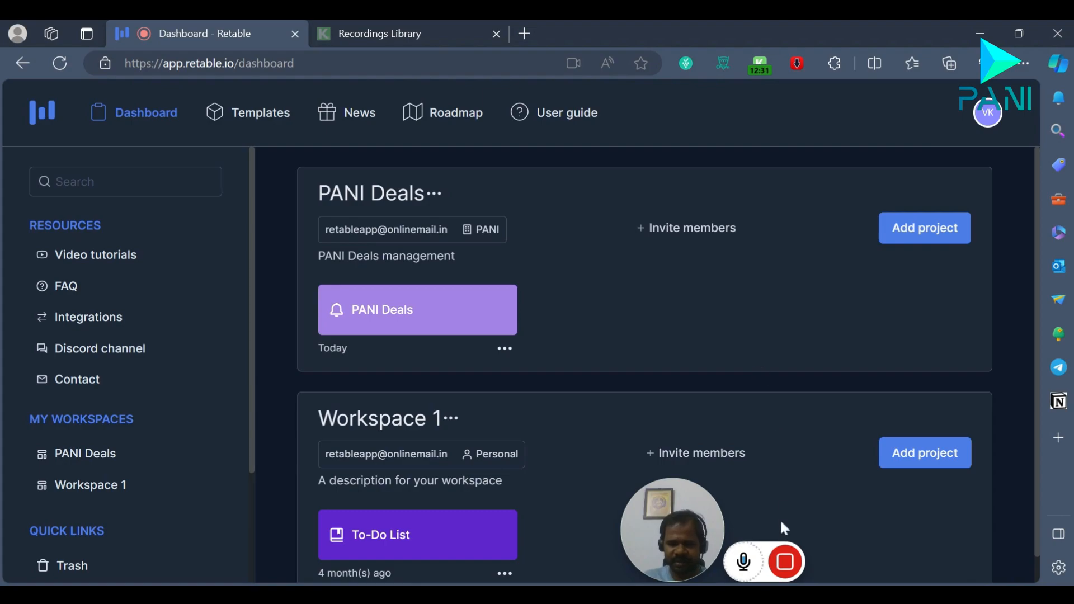
click(782, 559)
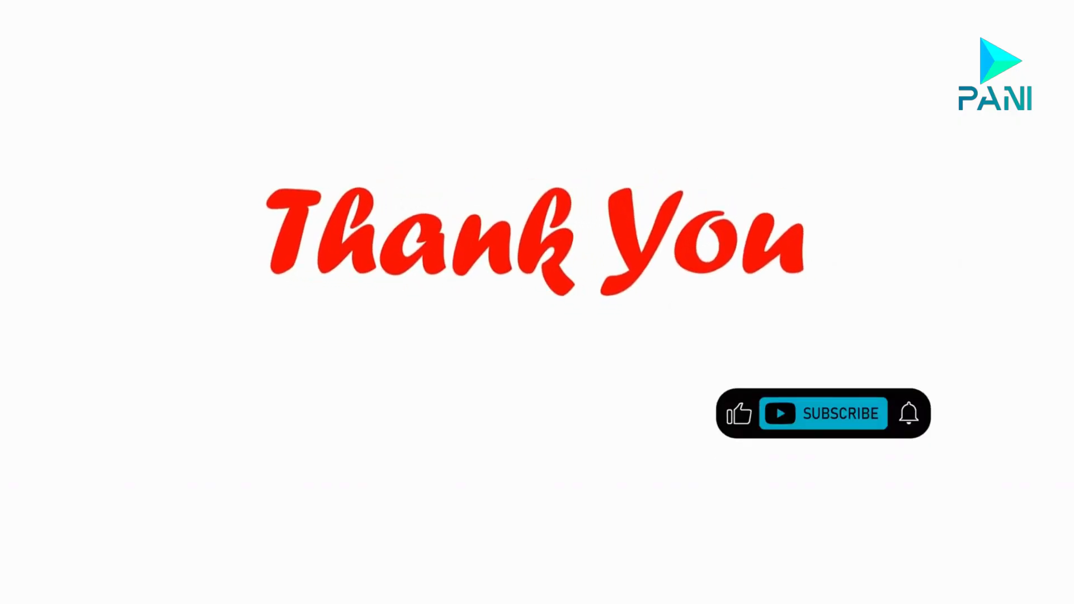